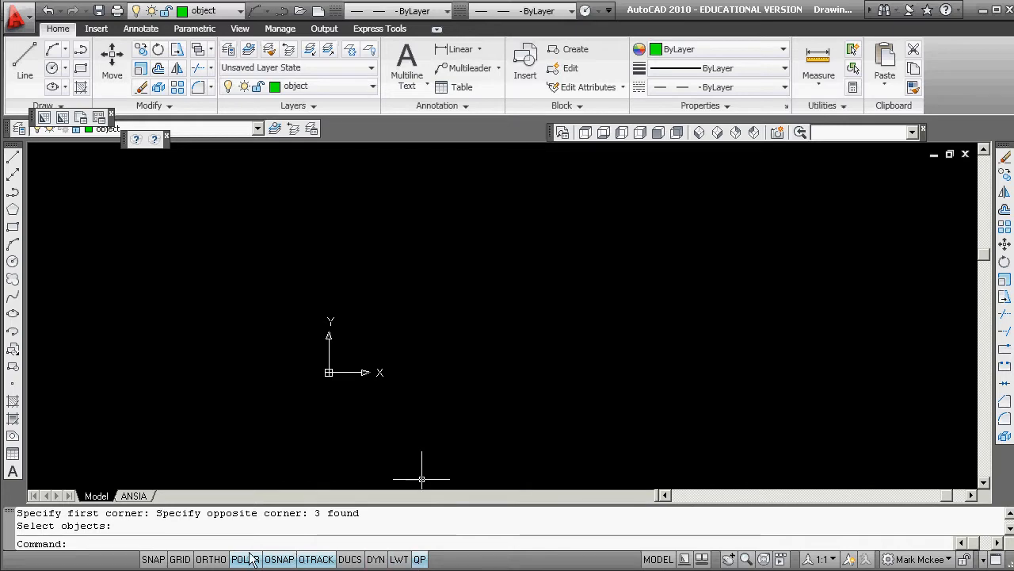
- Turn off polar tracking, object snap, object snap tracking and Quick Properties
{"action": "left_click", "coordinate": [245, 558]}
{"action": "left_click", "coordinate": [279, 559]}
{"action": "left_click", "coordinate": [315, 558]}
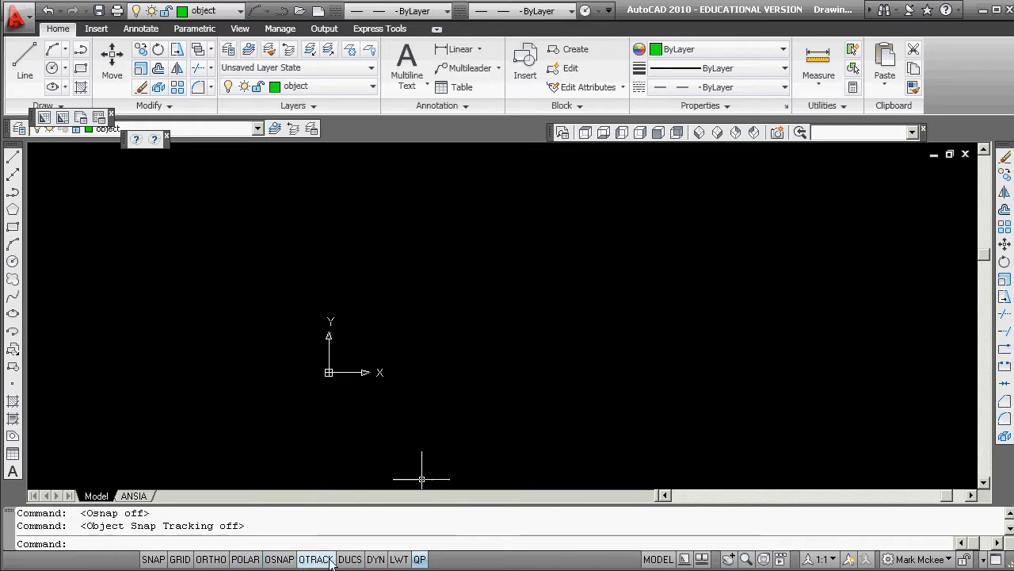
{"action": "left_click", "coordinate": [419, 558]}
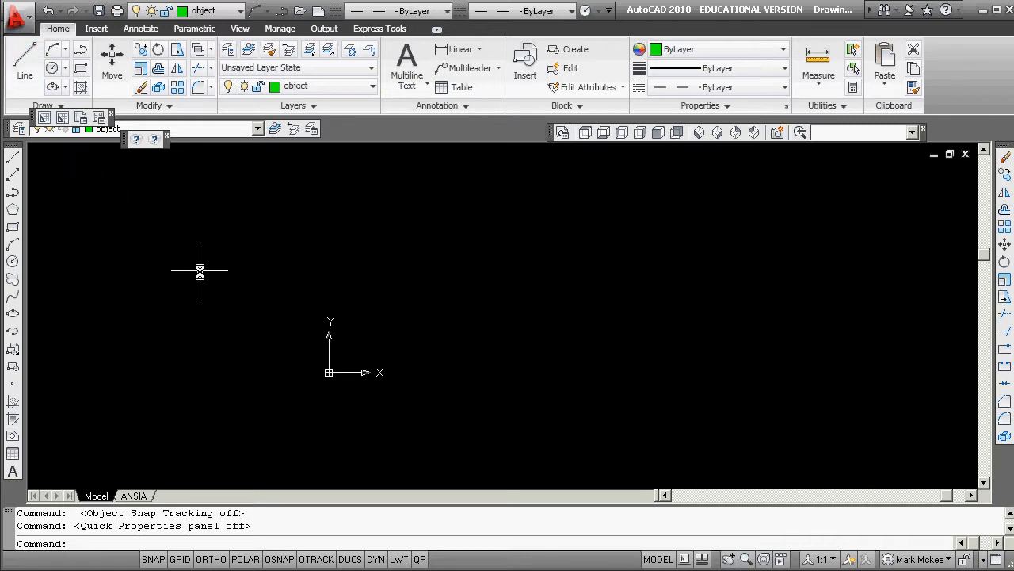
- Check the available user profiles in the program options
{"action": "right_click", "coordinate": [219, 250]}
{"action": "left_click", "coordinate": [262, 570]}
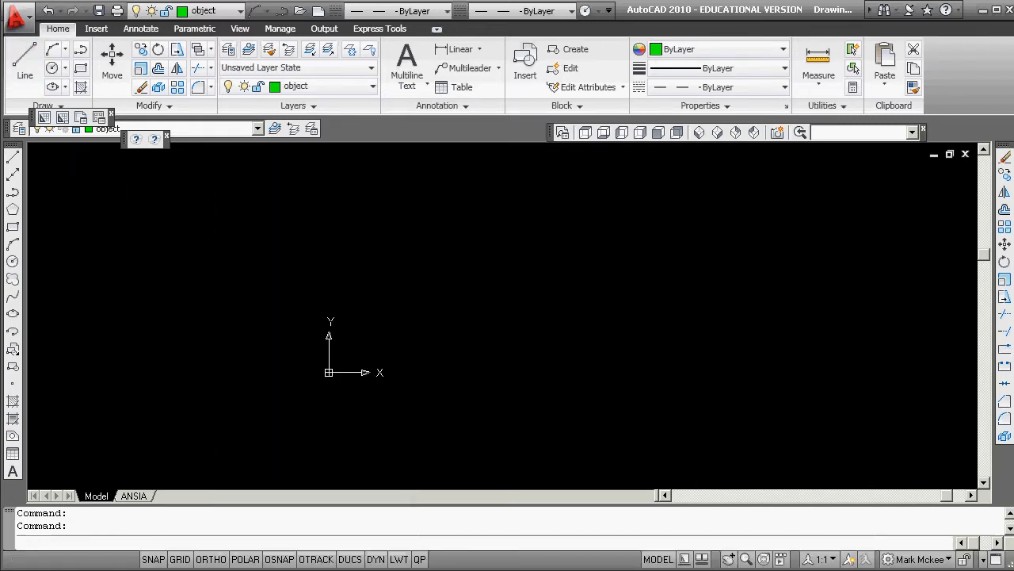
{"action": "left_click", "coordinate": [743, 140]}
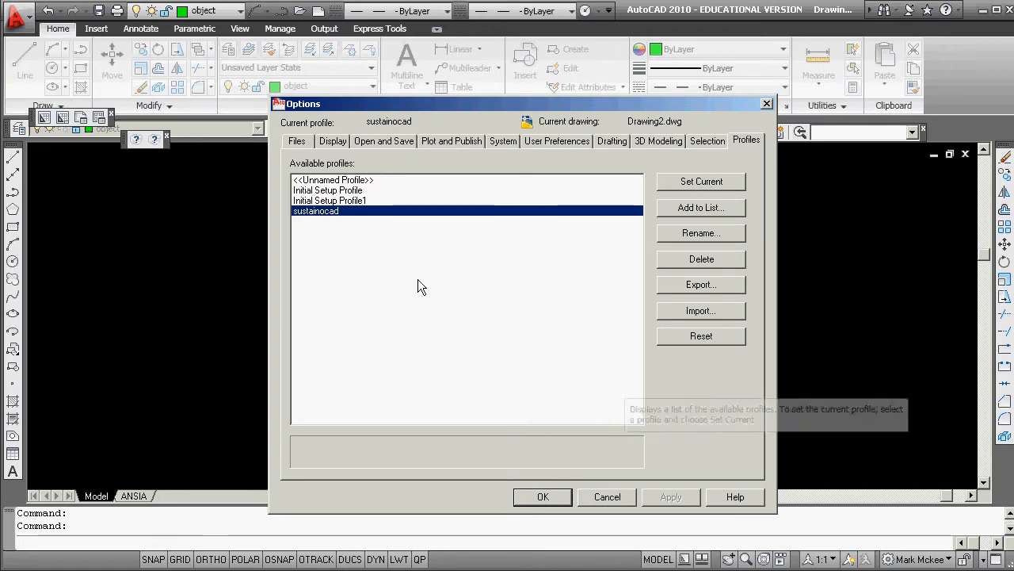
{"action": "left_click", "coordinate": [544, 497]}
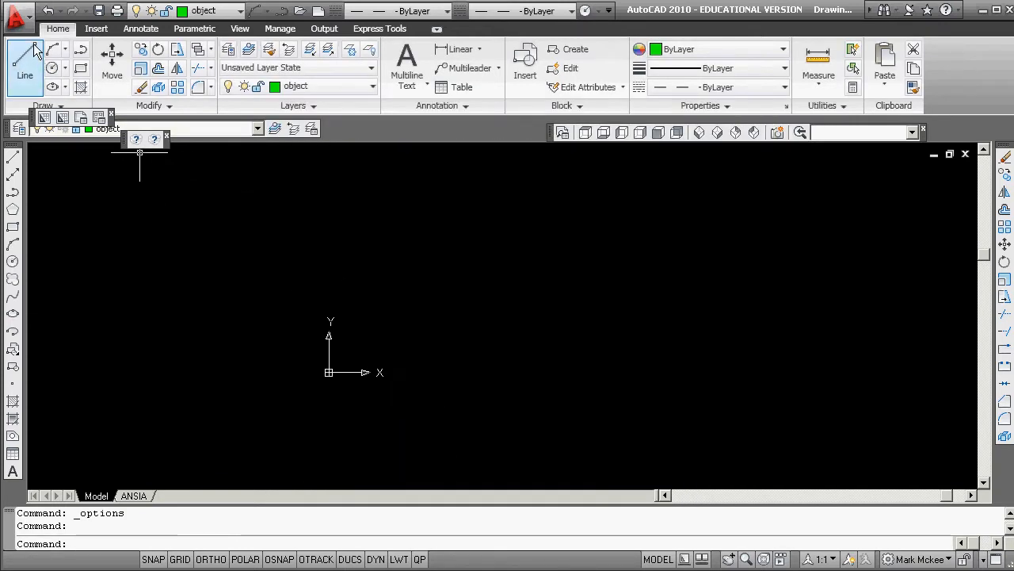
- View the templates offered for a new drawing without creating one
{"action": "left_click", "coordinate": [16, 17]}
{"action": "left_click", "coordinate": [47, 83]}
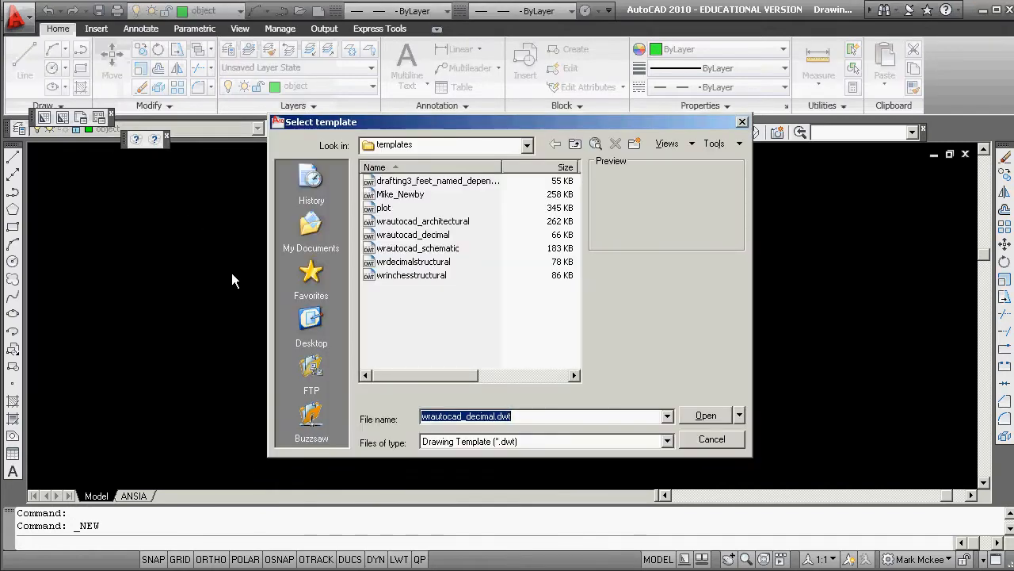
{"action": "left_click", "coordinate": [711, 439]}
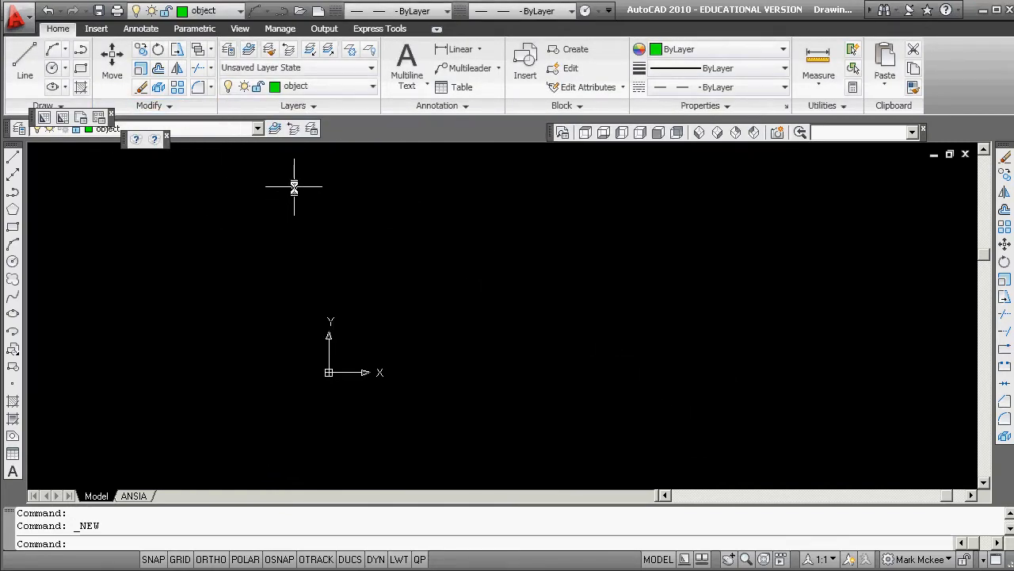
- Review the drawing units settings, including the angle types and the insertion scale units
{"action": "type", "text": "units"}
{"action": "key", "text": "Return"}
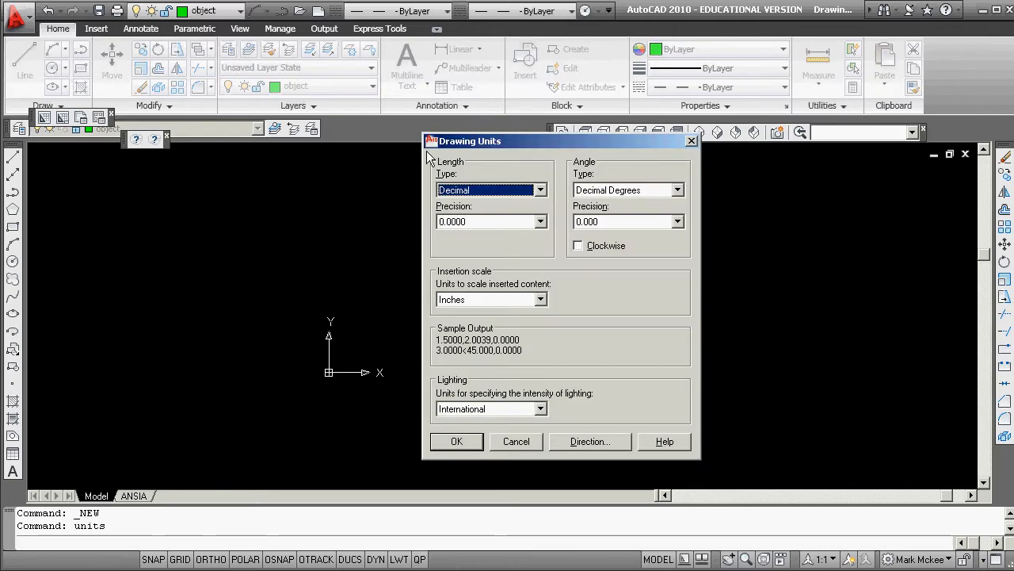
{"action": "left_click", "coordinate": [678, 191]}
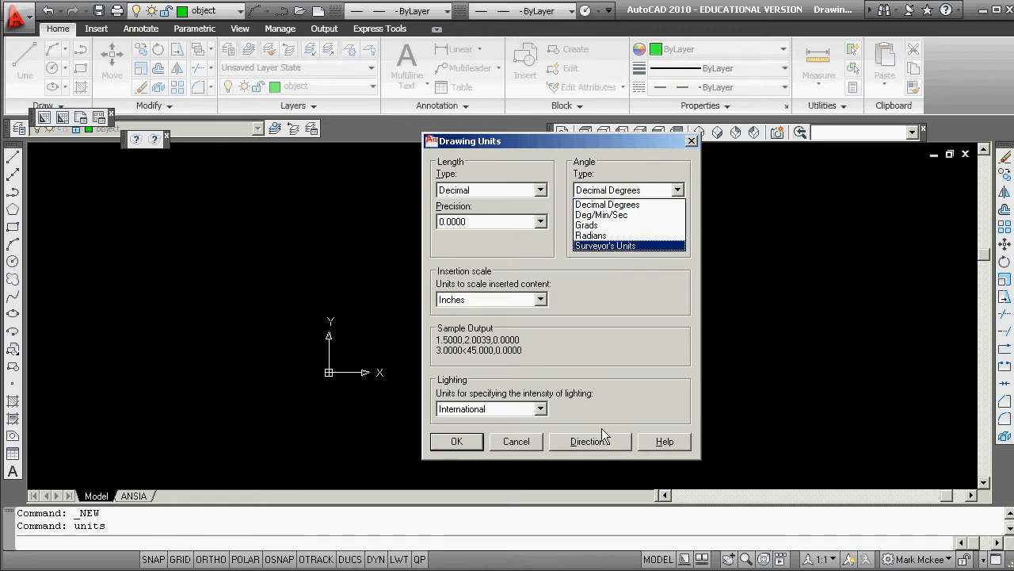
{"action": "left_click", "coordinate": [540, 300]}
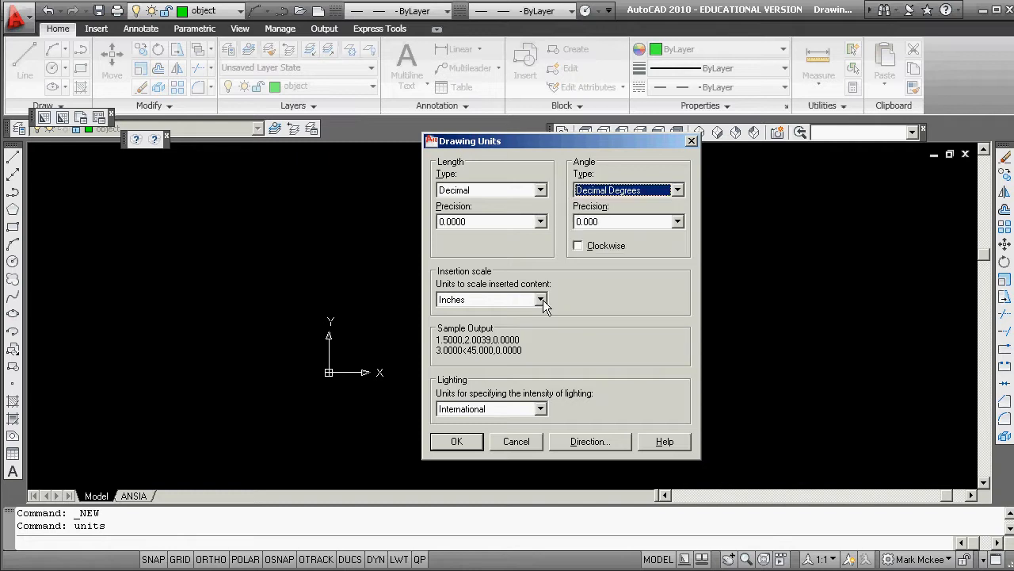
{"action": "left_click", "coordinate": [540, 300]}
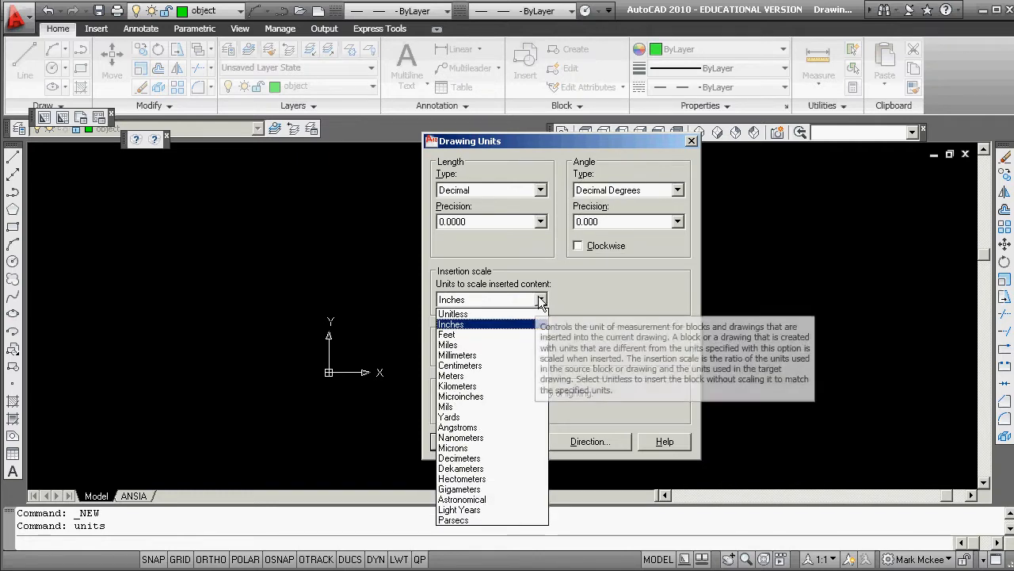
{"action": "left_click", "coordinate": [542, 299]}
{"action": "left_click", "coordinate": [543, 300]}
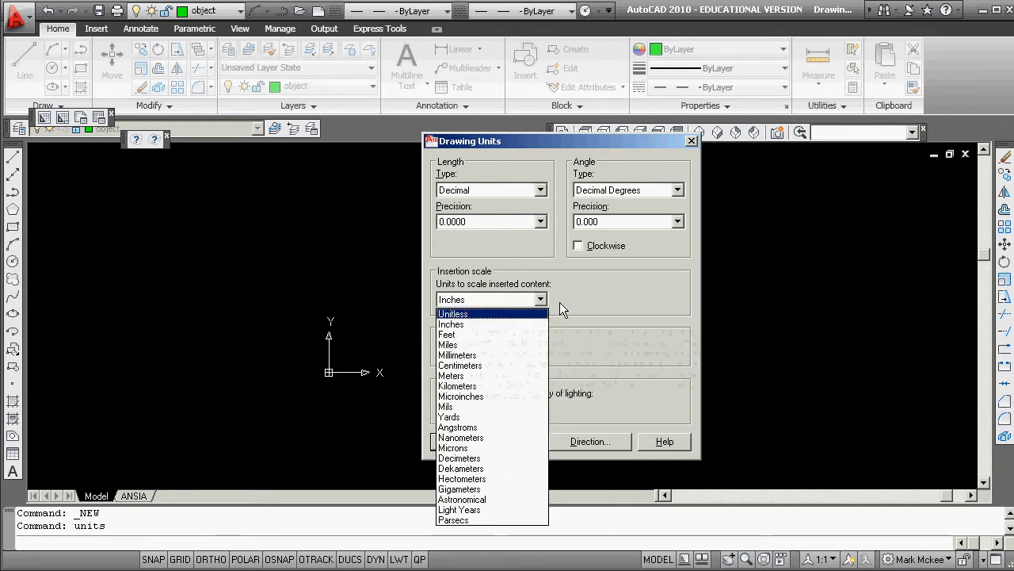
{"action": "left_click", "coordinate": [540, 298]}
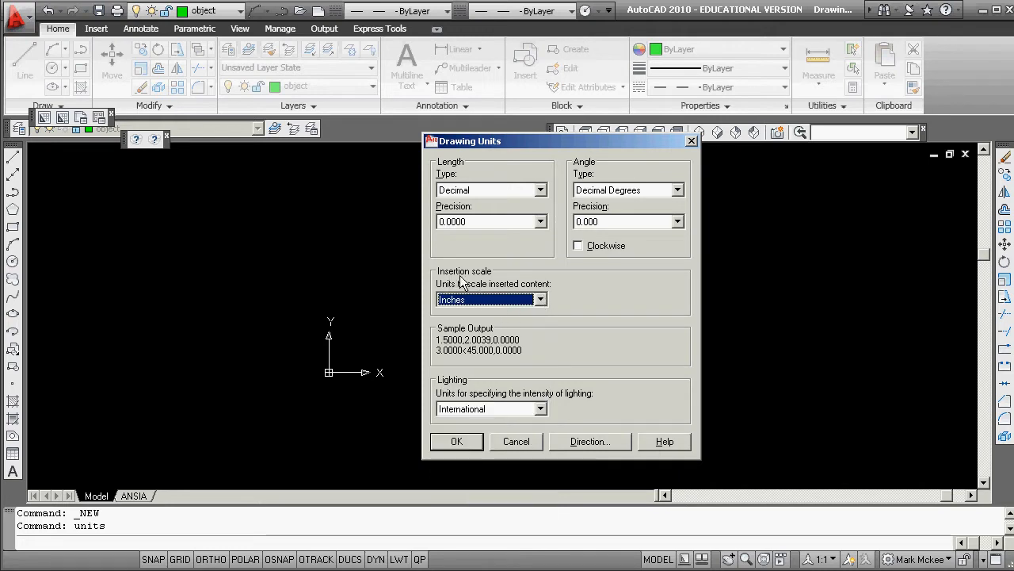
{"action": "left_click", "coordinate": [457, 441]}
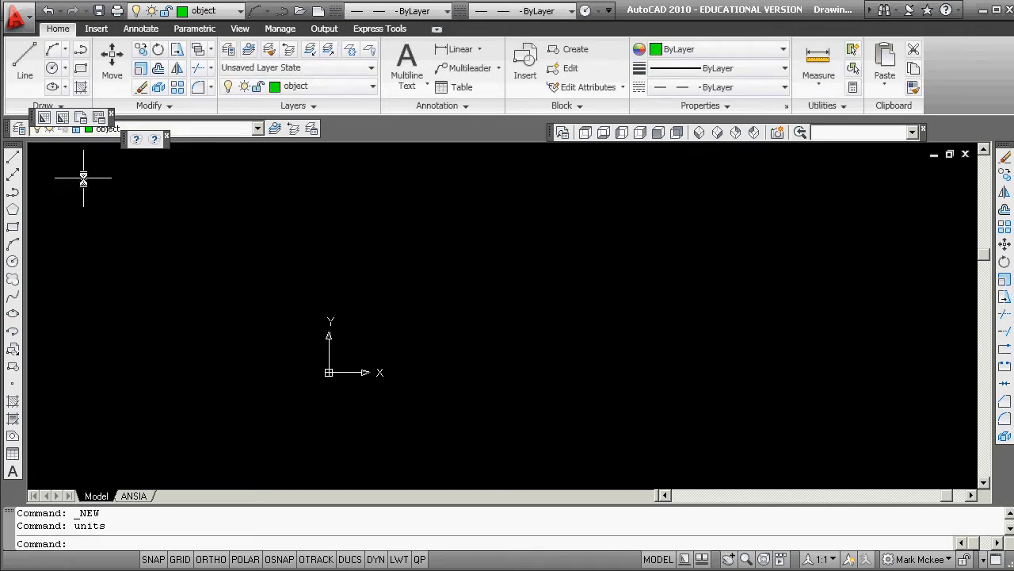
{"action": "type", "text": "units"}
{"action": "key", "text": "Return"}
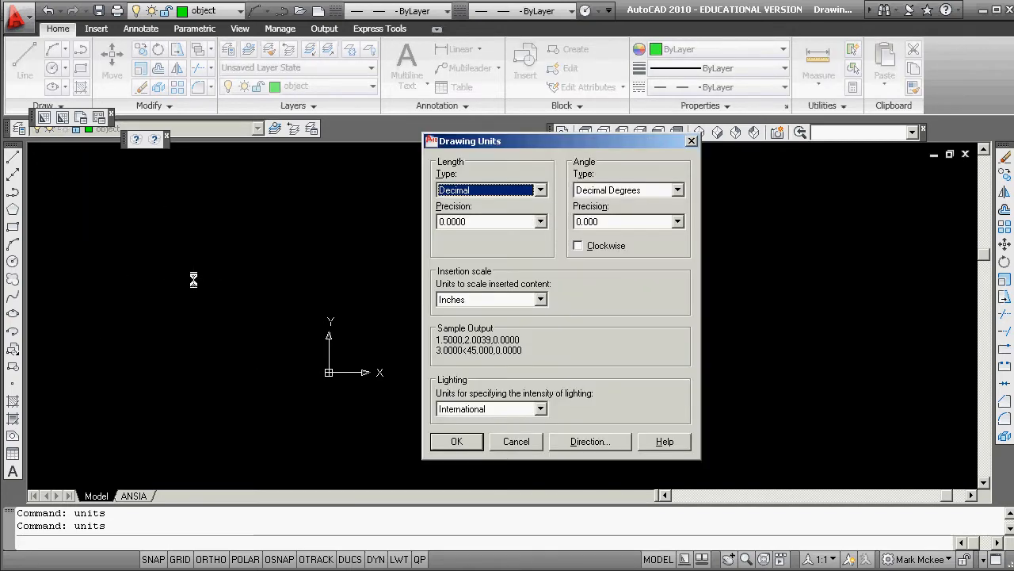
{"action": "left_click", "coordinate": [516, 442]}
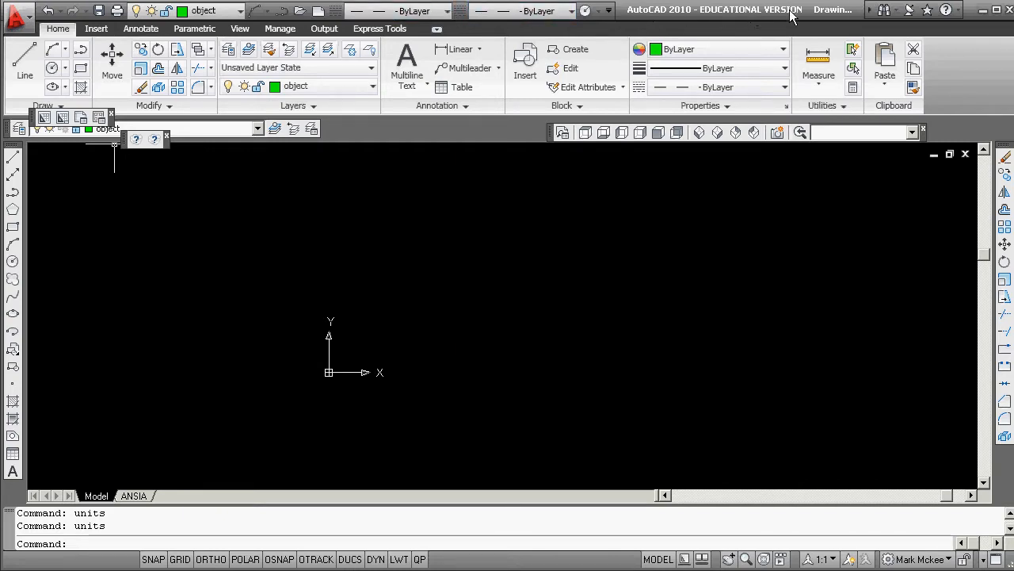
- Show the classic menu bar and open the Linetype Manager
{"action": "left_click", "coordinate": [608, 10]}
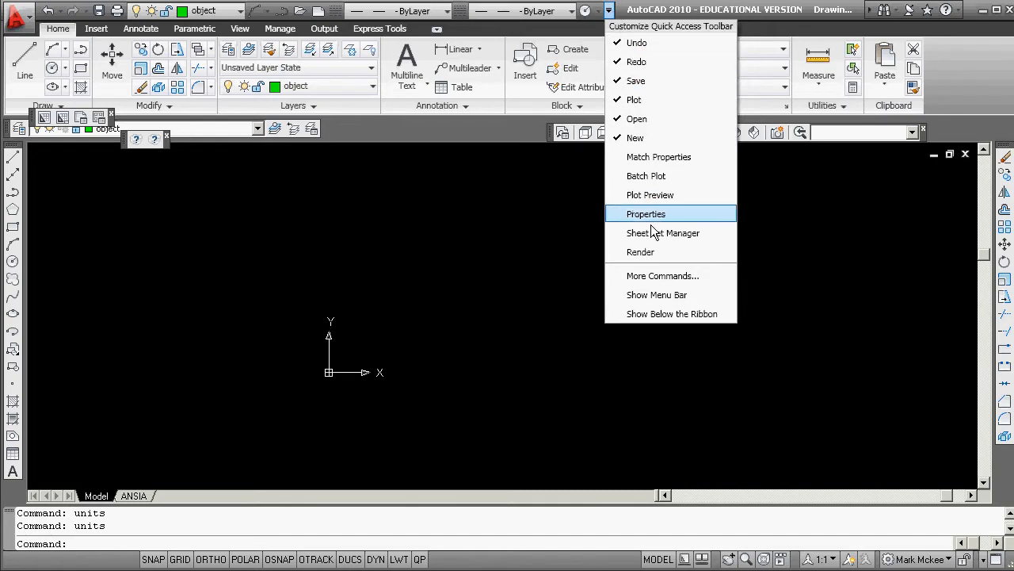
{"action": "left_click", "coordinate": [651, 294]}
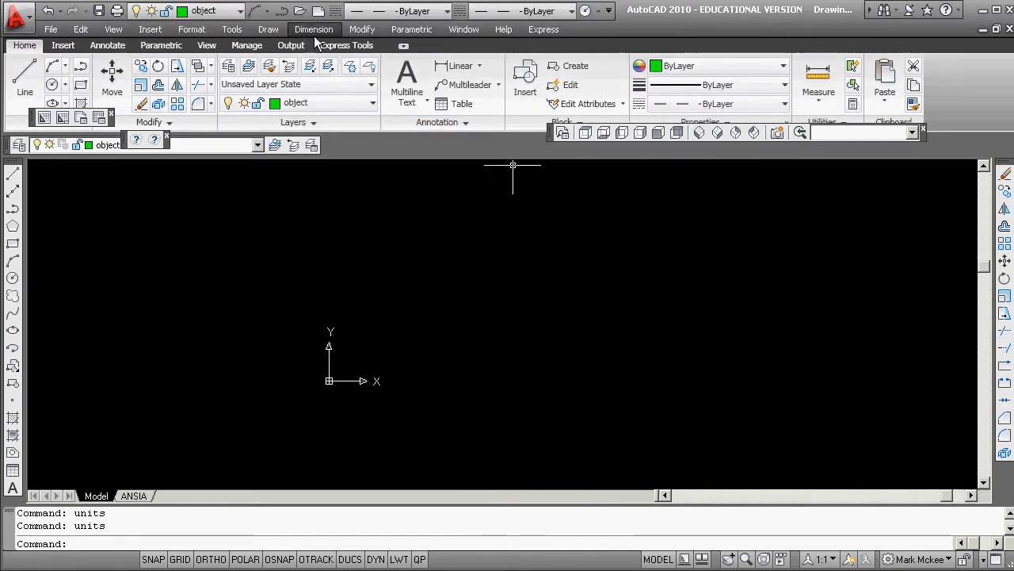
{"action": "left_click", "coordinate": [188, 32]}
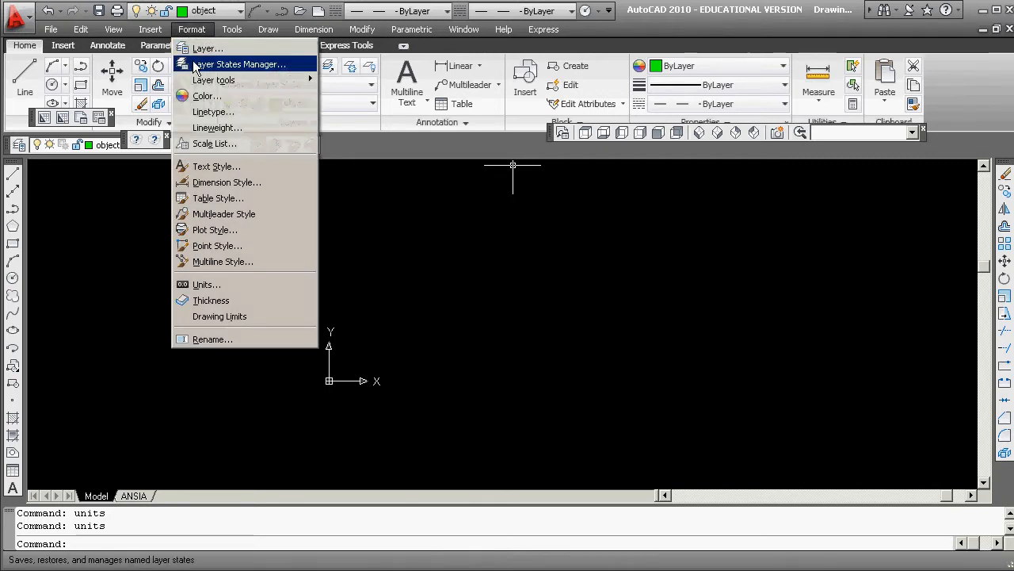
{"action": "left_click", "coordinate": [236, 112]}
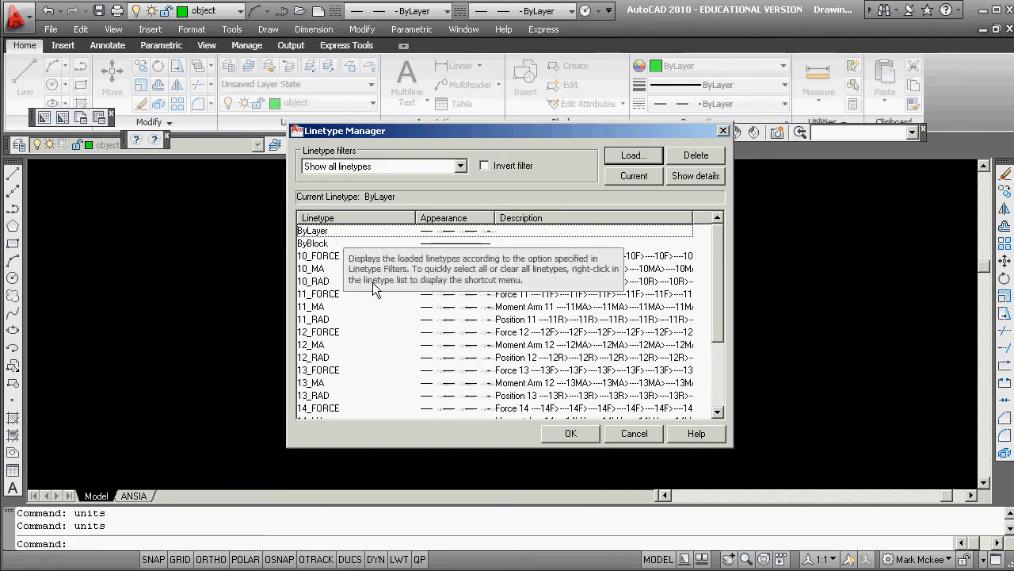
- Select acadforce.lin from the linetypes folder under standards-acad as the source file for loading linetypes
{"action": "left_click", "coordinate": [638, 156]}
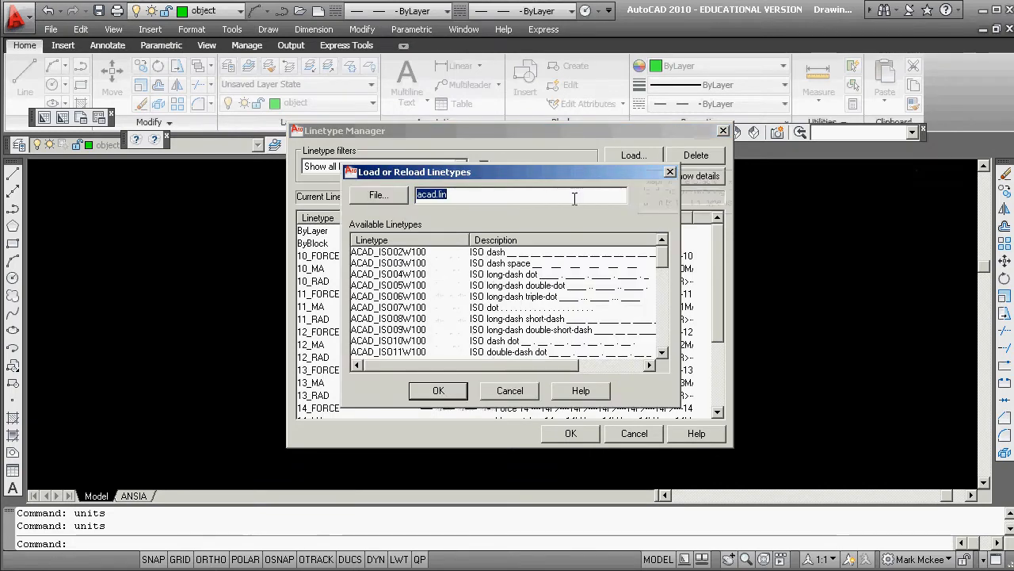
{"action": "left_click", "coordinate": [378, 195]}
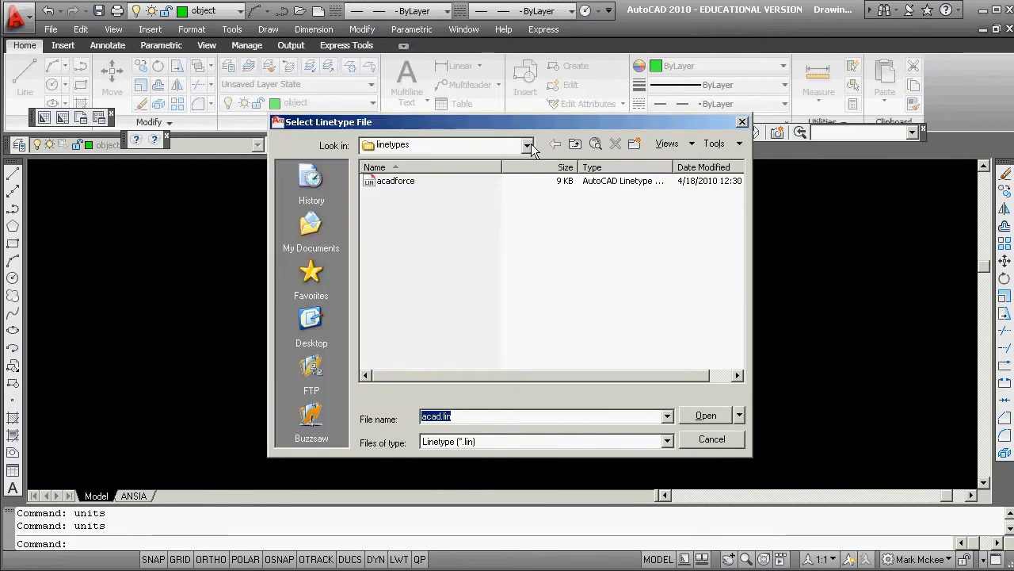
{"action": "left_click", "coordinate": [529, 147]}
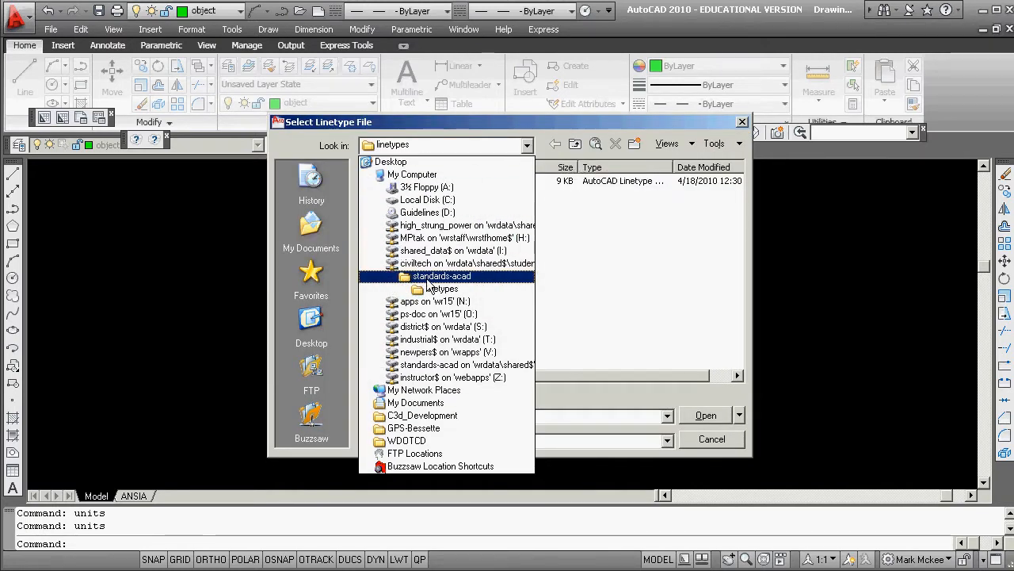
{"action": "left_click", "coordinate": [441, 289]}
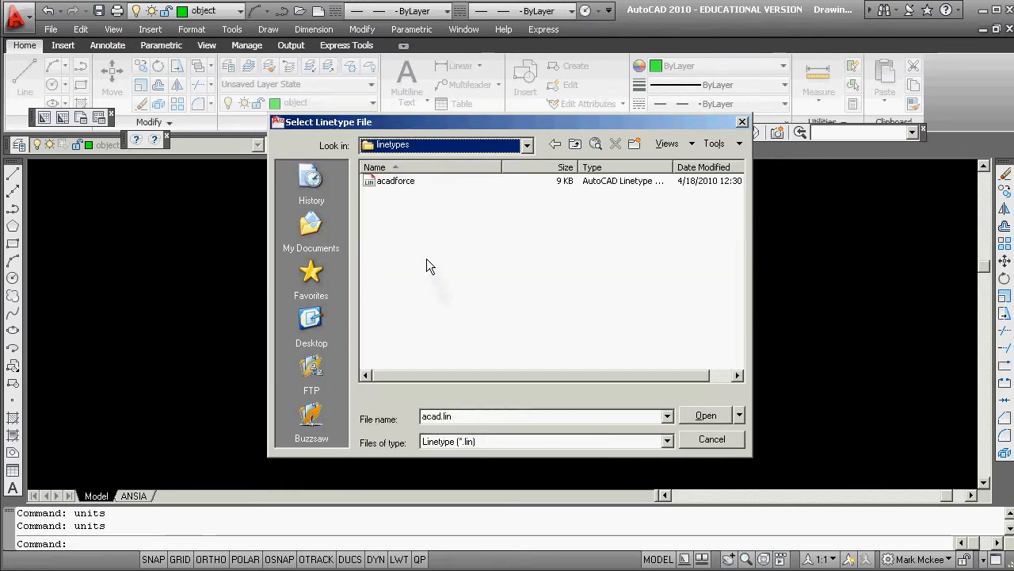
{"action": "left_click", "coordinate": [396, 180]}
{"action": "left_click", "coordinate": [686, 415]}
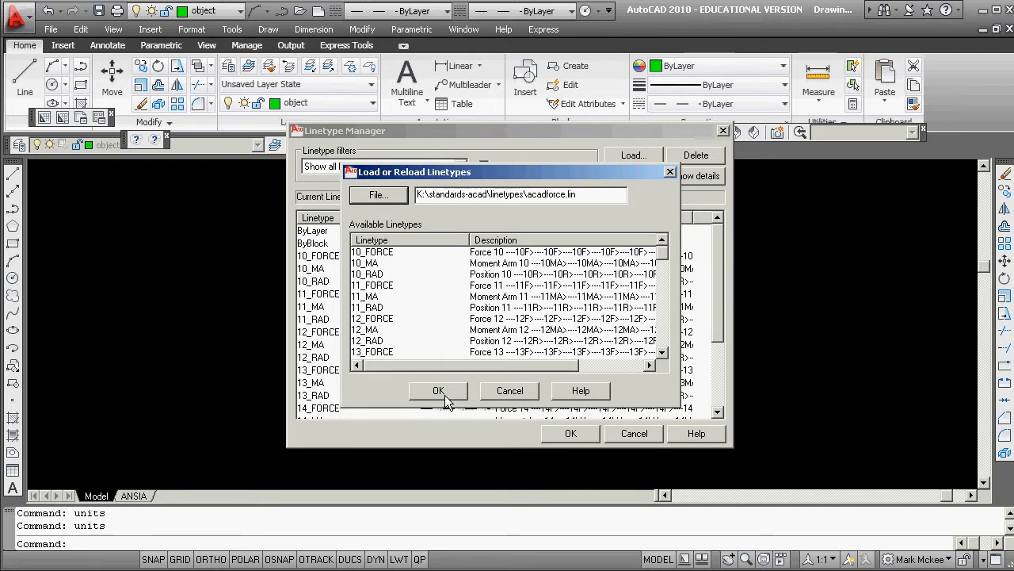
- Reload the 10_FORCE linetype from the acadforce file and accept the Linetype Manager
{"action": "left_click", "coordinate": [443, 391]}
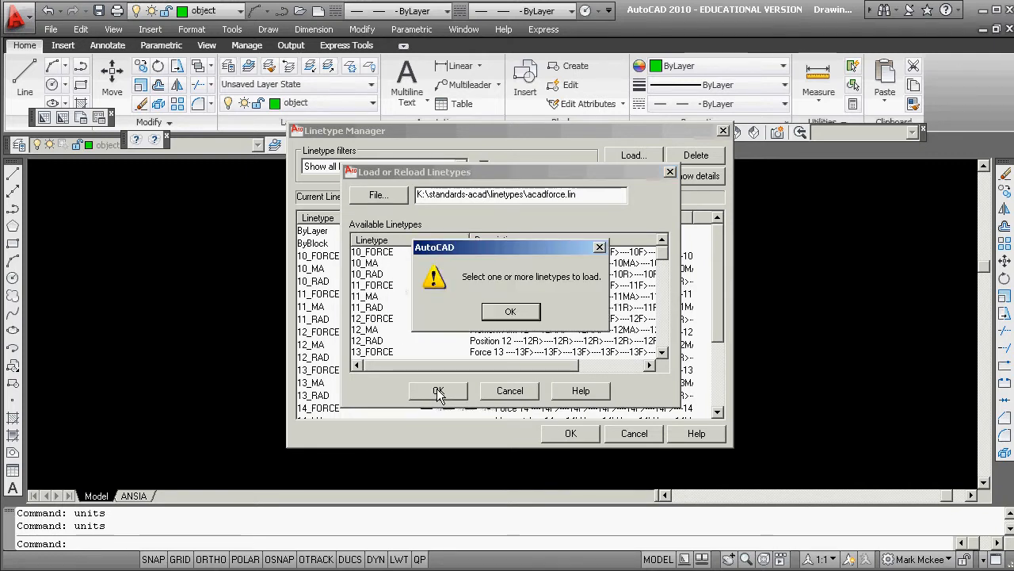
{"action": "left_click", "coordinate": [509, 311]}
{"action": "left_click", "coordinate": [373, 252]}
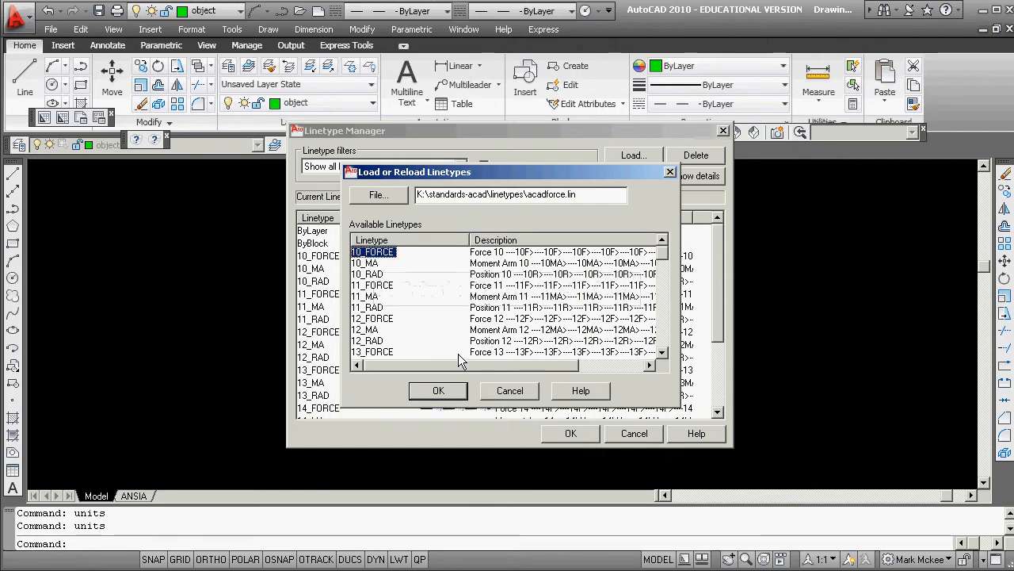
{"action": "left_click", "coordinate": [440, 390]}
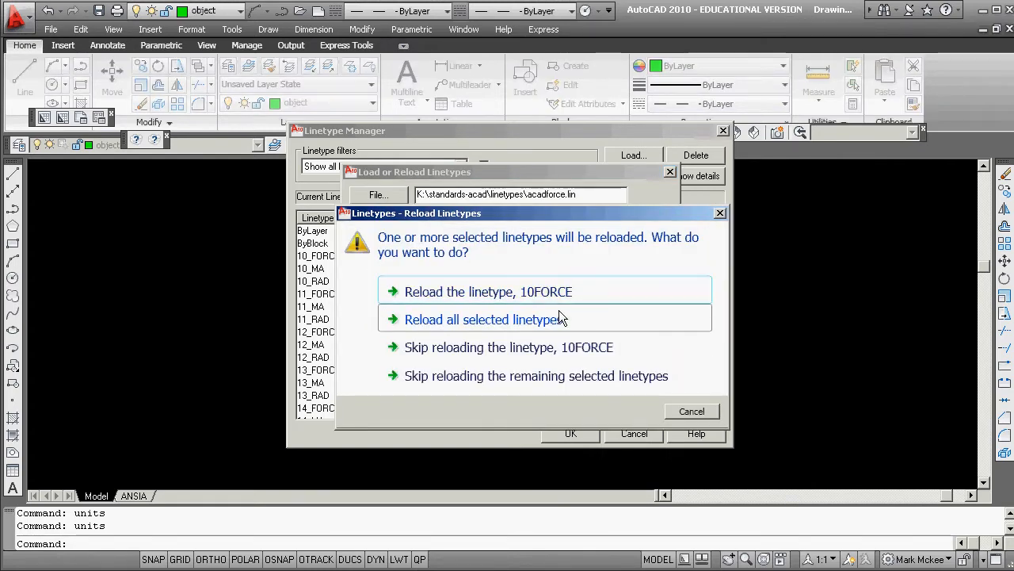
{"action": "left_click", "coordinate": [496, 293]}
{"action": "left_click", "coordinate": [574, 431]}
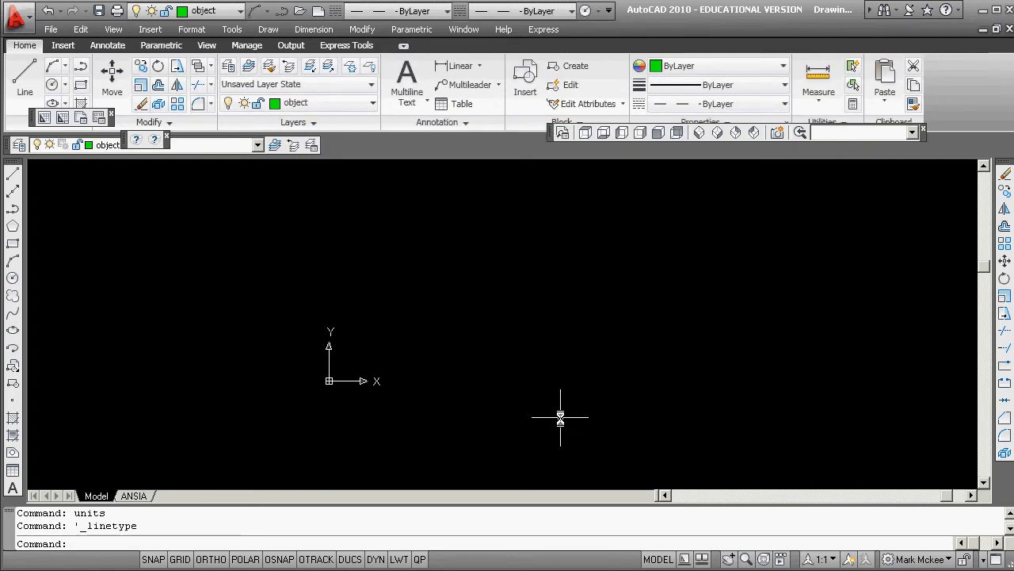
- Look through the layer list, leaving the object layer current
{"action": "left_click", "coordinate": [256, 151]}
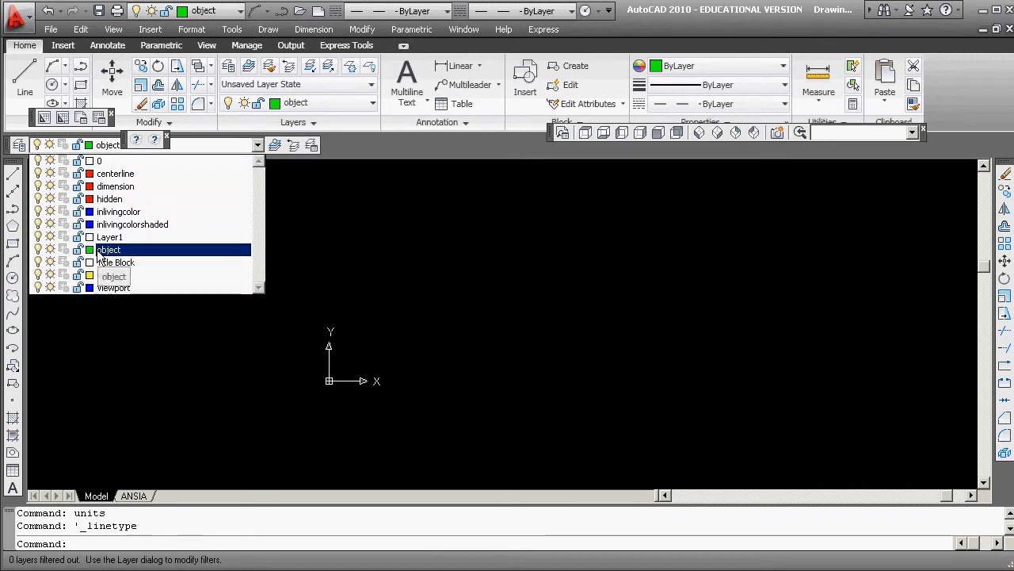
{"action": "left_click", "coordinate": [334, 209]}
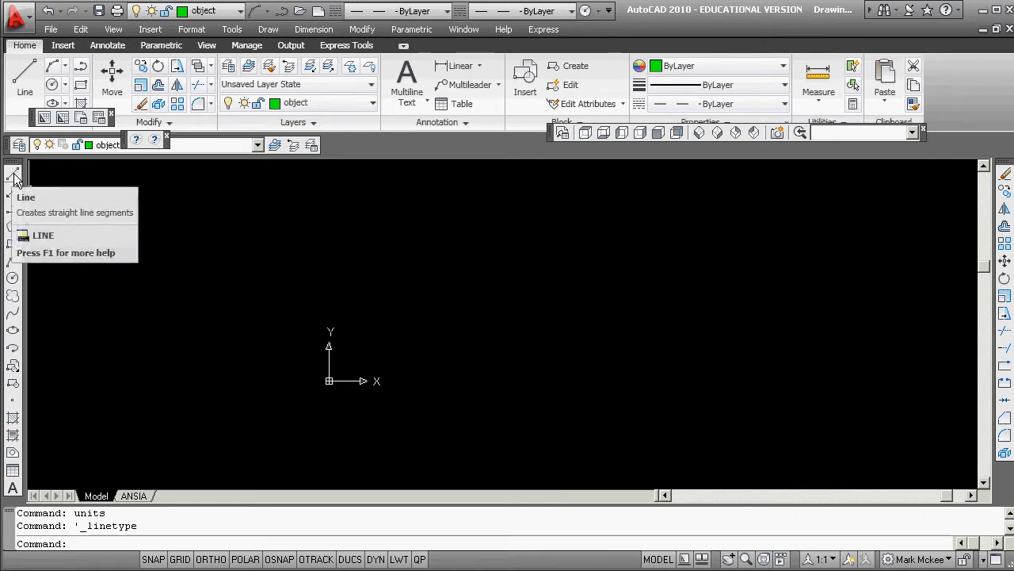
{"action": "left_click", "coordinate": [258, 146]}
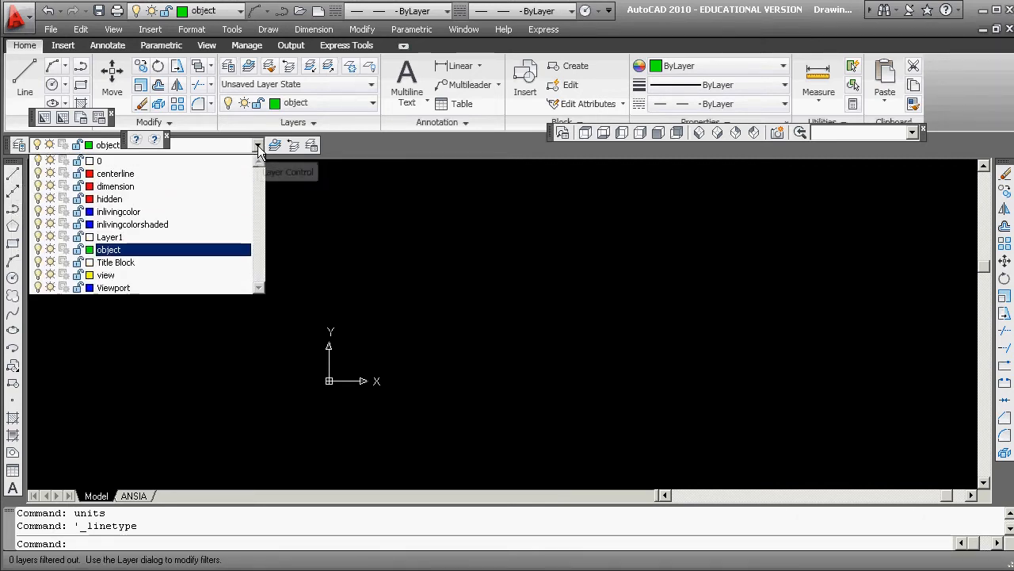
{"action": "left_click", "coordinate": [257, 147]}
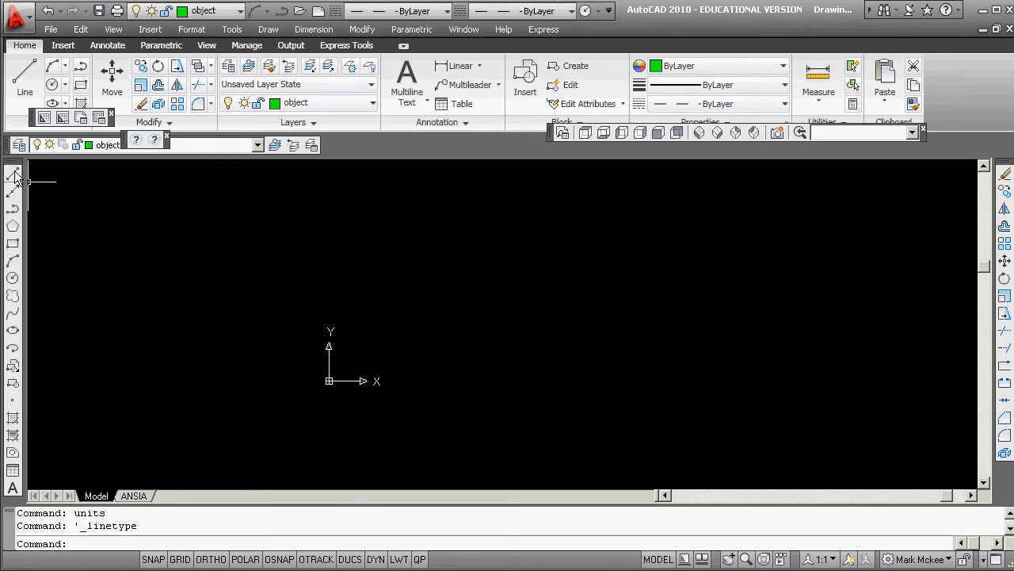
- Draw a diagonal line about 35.2 units long, rising at about 32 degrees and passing just above the origin
{"action": "left_click", "coordinate": [14, 178]}
{"action": "left_click", "coordinate": [129, 447]}
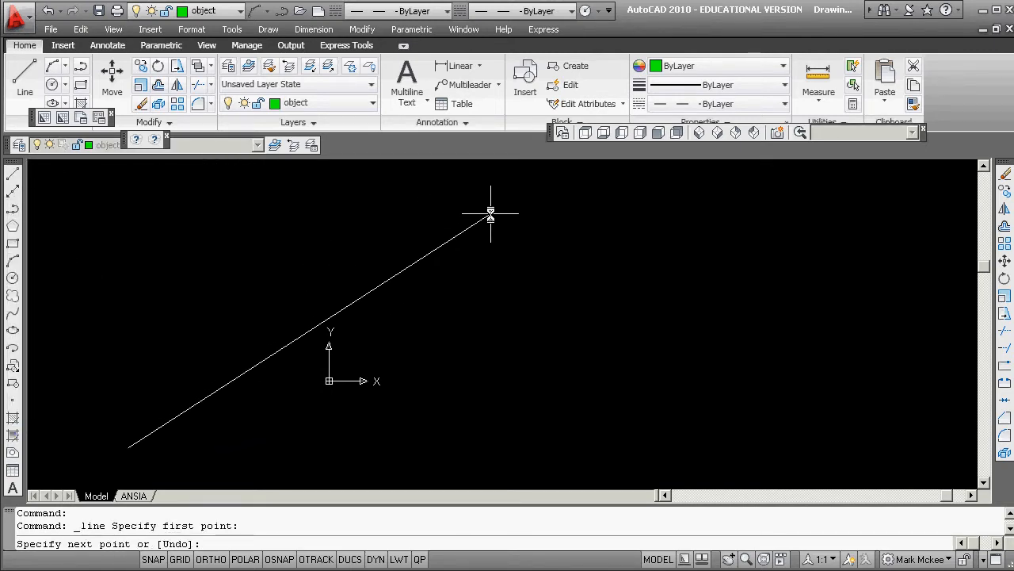
{"action": "left_click", "coordinate": [513, 203]}
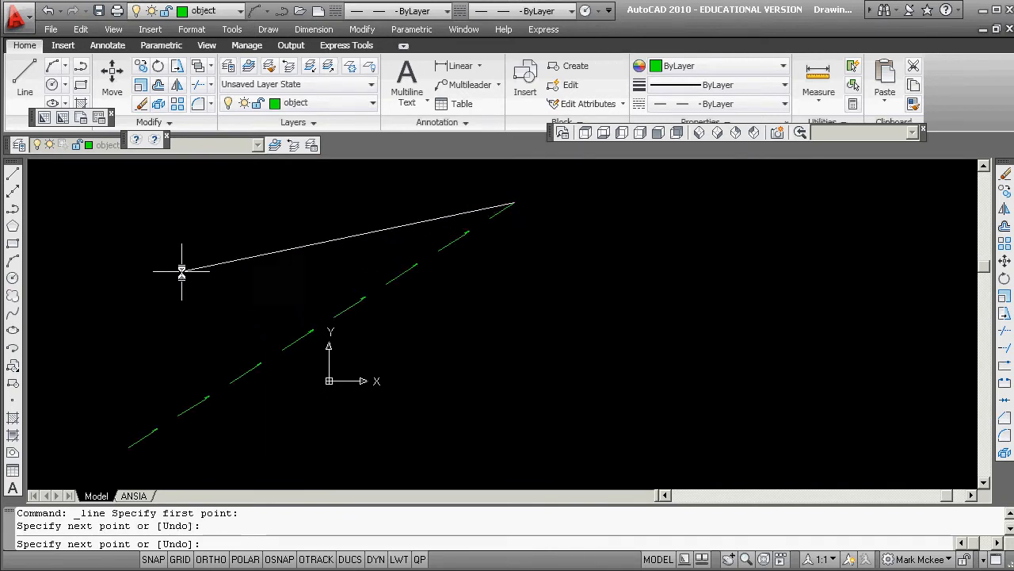
{"action": "key", "text": "Return"}
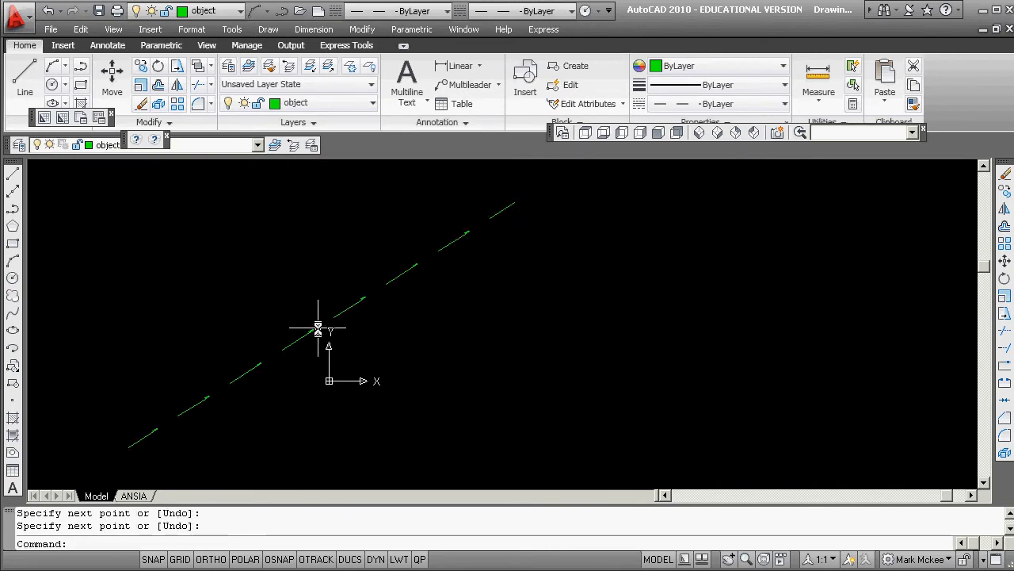
{"action": "scroll", "coordinate": [378, 294], "scroll_direction": "up", "scroll_amount": 4}
{"action": "scroll", "coordinate": [452, 254], "scroll_direction": "up", "scroll_amount": 5}
{"action": "scroll", "coordinate": [435, 249], "scroll_direction": "down", "scroll_amount": 7}
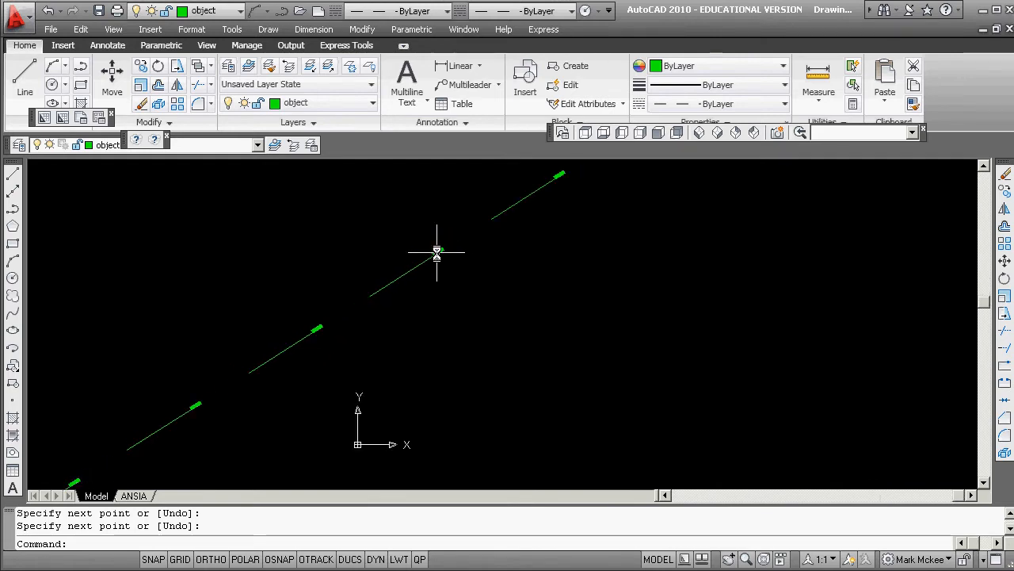
{"action": "scroll", "coordinate": [521, 254], "scroll_direction": "down", "scroll_amount": 6}
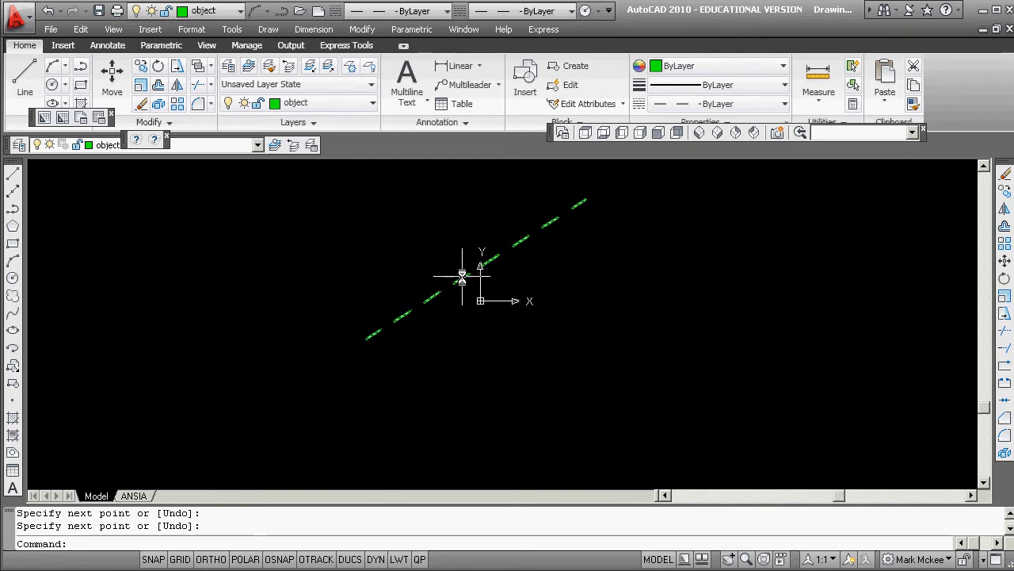
{"action": "mouse_move", "coordinate": [462, 276]}
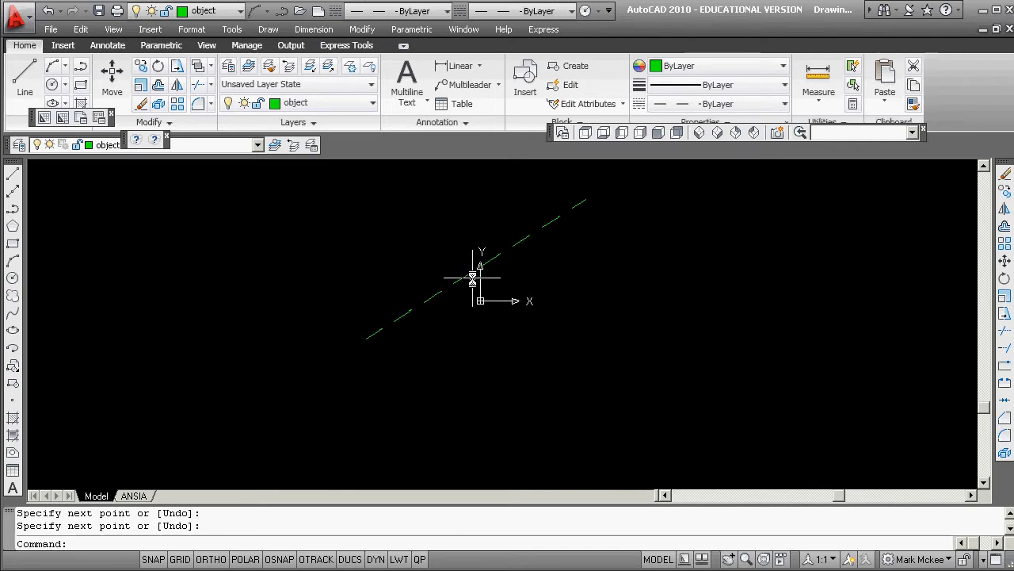
- Set the object layer's linetype to Continuous and close the layer manager
{"action": "left_click", "coordinate": [17, 145]}
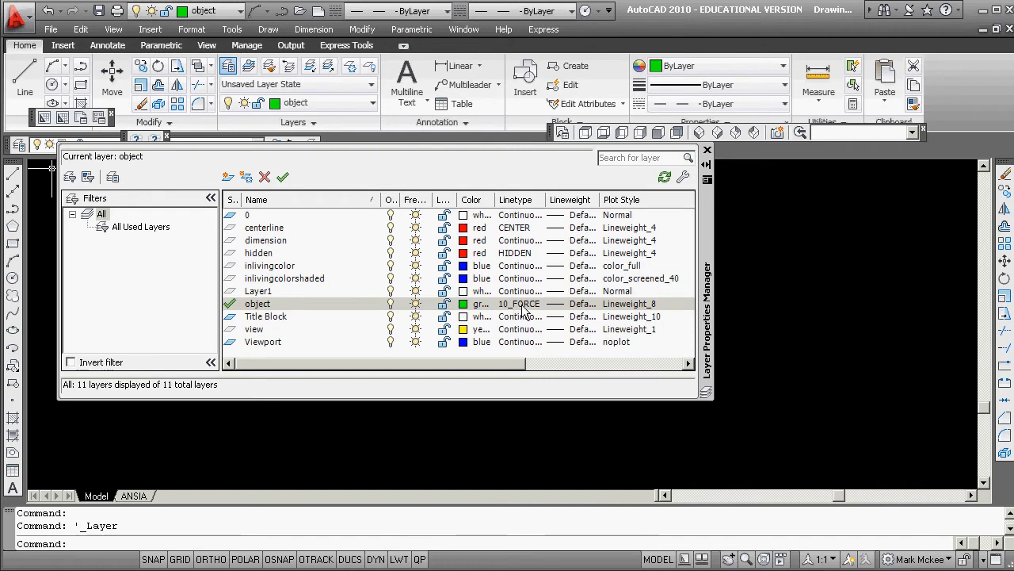
{"action": "left_click", "coordinate": [521, 304]}
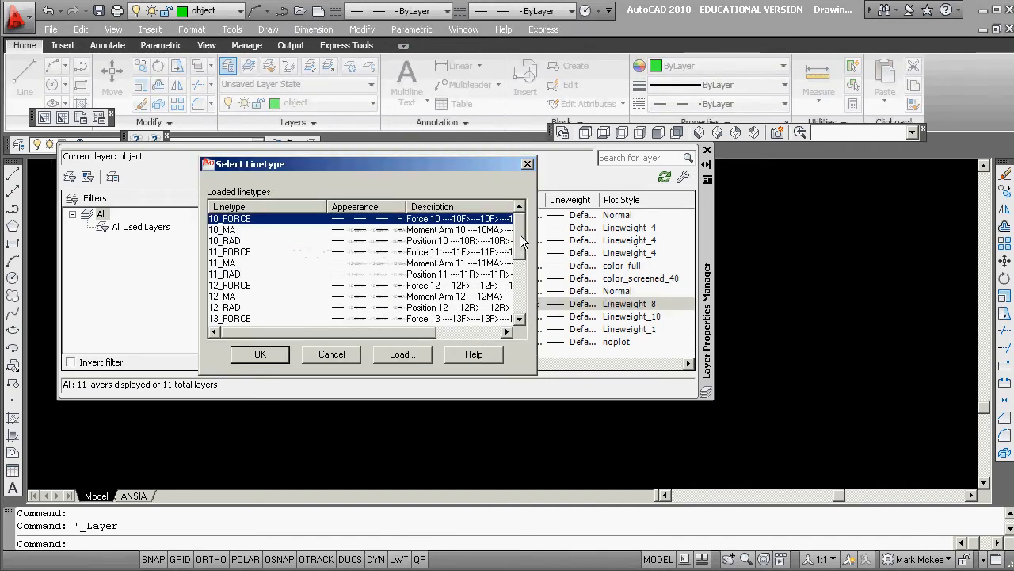
{"action": "left_click_drag", "start_coordinate": [520, 241], "coordinate": [529, 311]}
{"action": "left_click", "coordinate": [230, 308]}
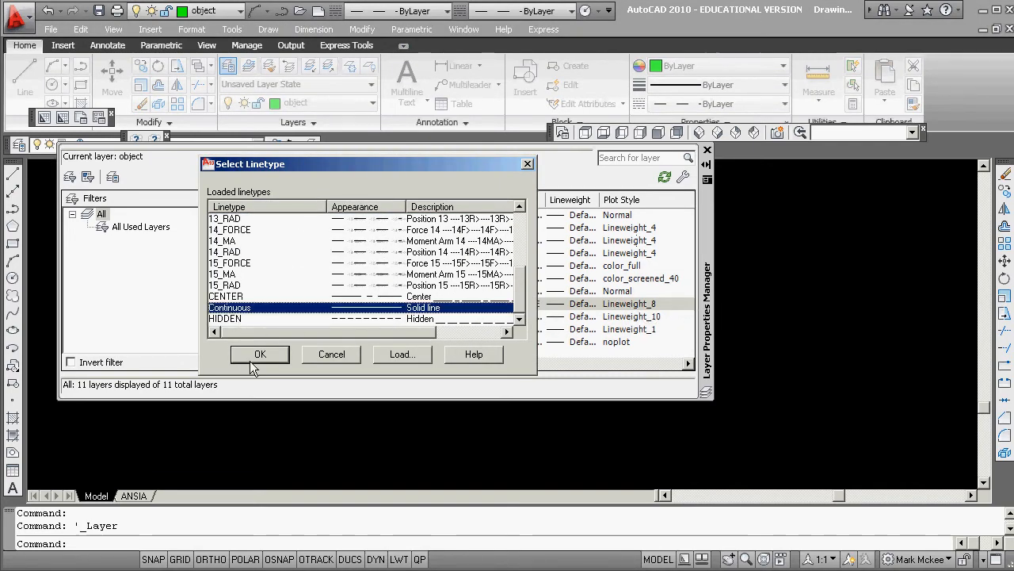
{"action": "left_click", "coordinate": [260, 354]}
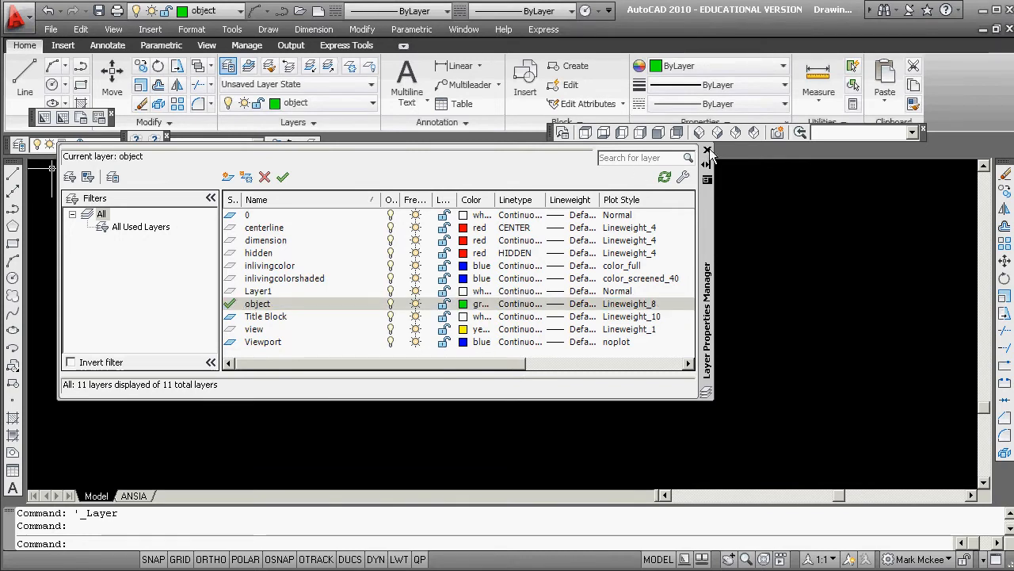
{"action": "left_click", "coordinate": [708, 151]}
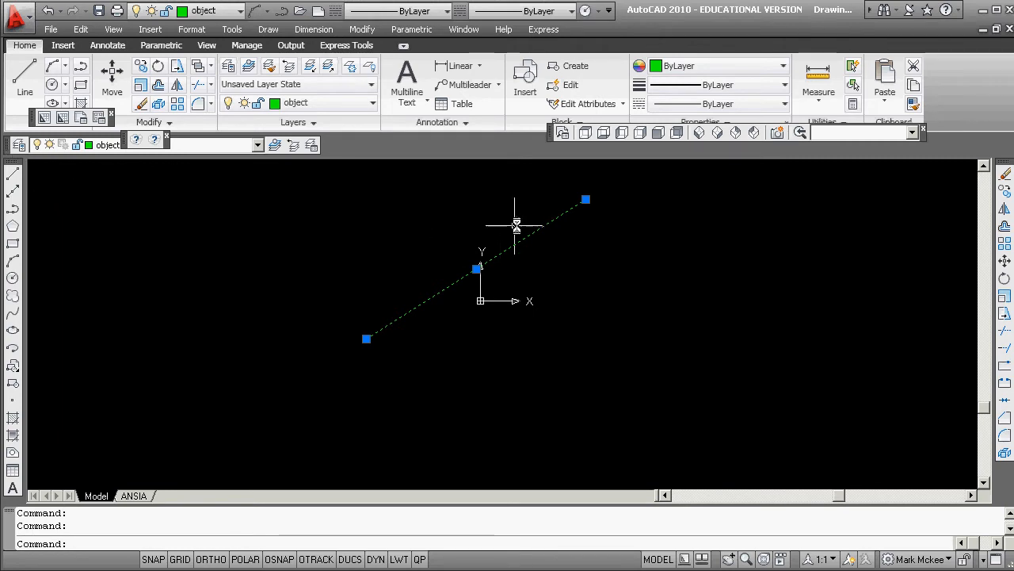
- Set the diagonal line's own linetype to 10_FORCE in its properties and deselect it
{"action": "right_click", "coordinate": [586, 200]}
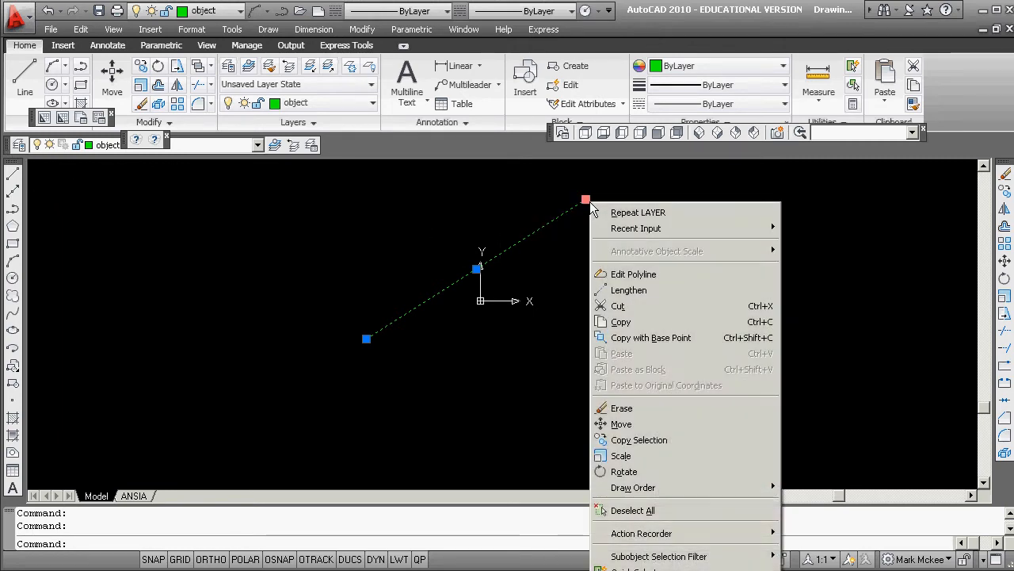
{"action": "left_click", "coordinate": [552, 291]}
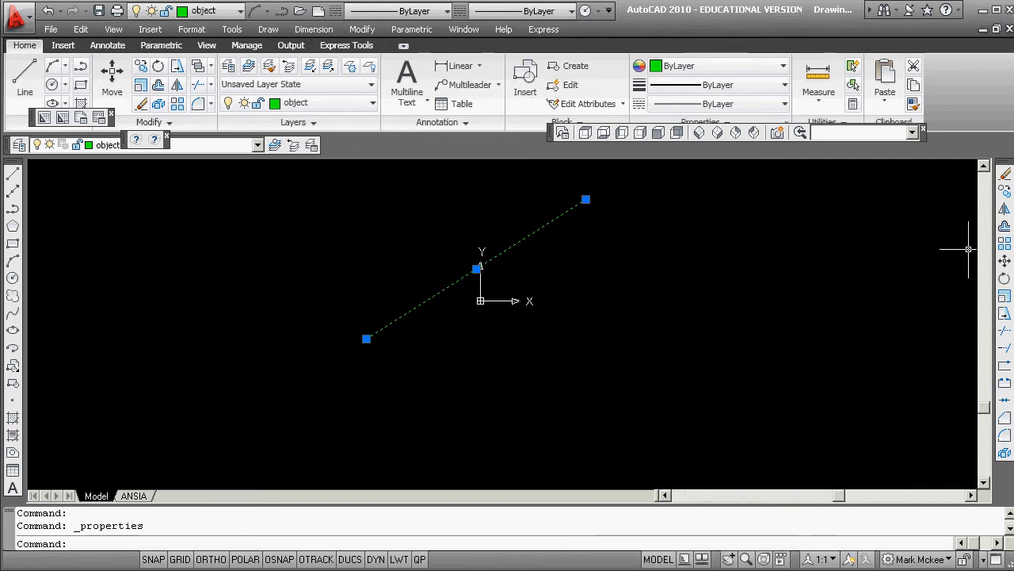
{"action": "left_click_drag", "start_coordinate": [1013, 190], "coordinate": [560, 121]}
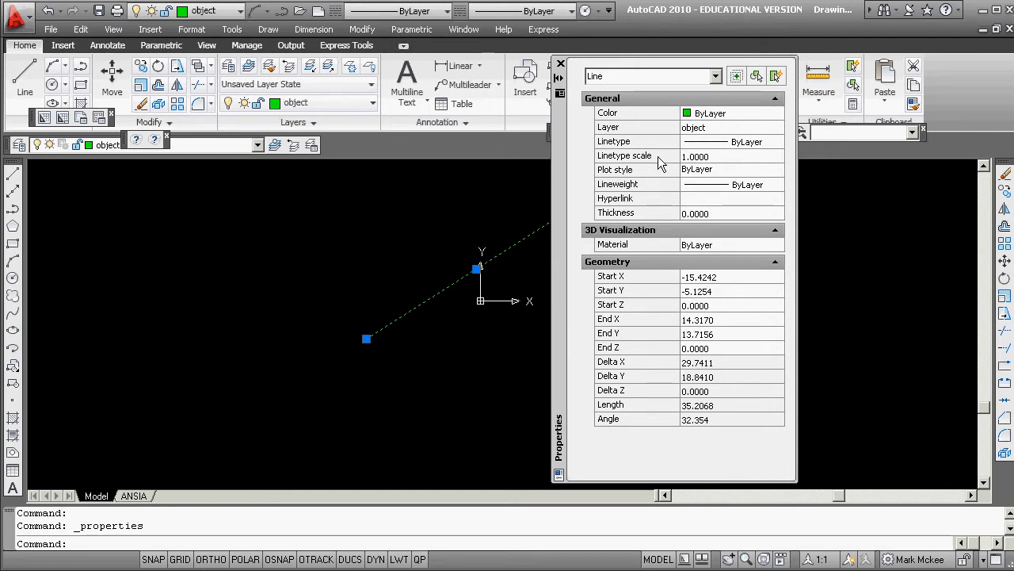
{"action": "left_click", "coordinate": [761, 142]}
{"action": "left_click", "coordinate": [777, 141]}
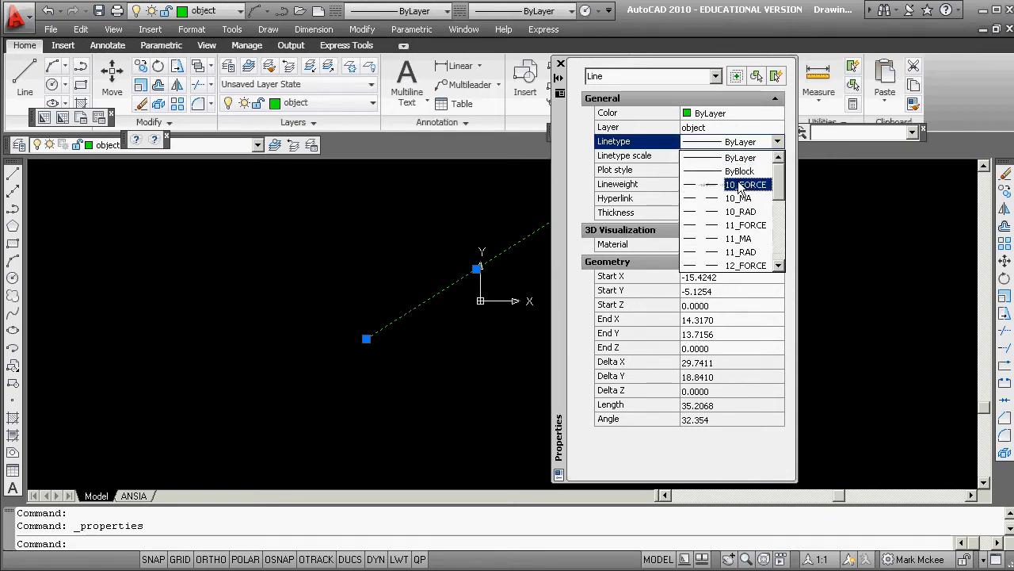
{"action": "left_click", "coordinate": [741, 185]}
{"action": "left_click", "coordinate": [560, 64]}
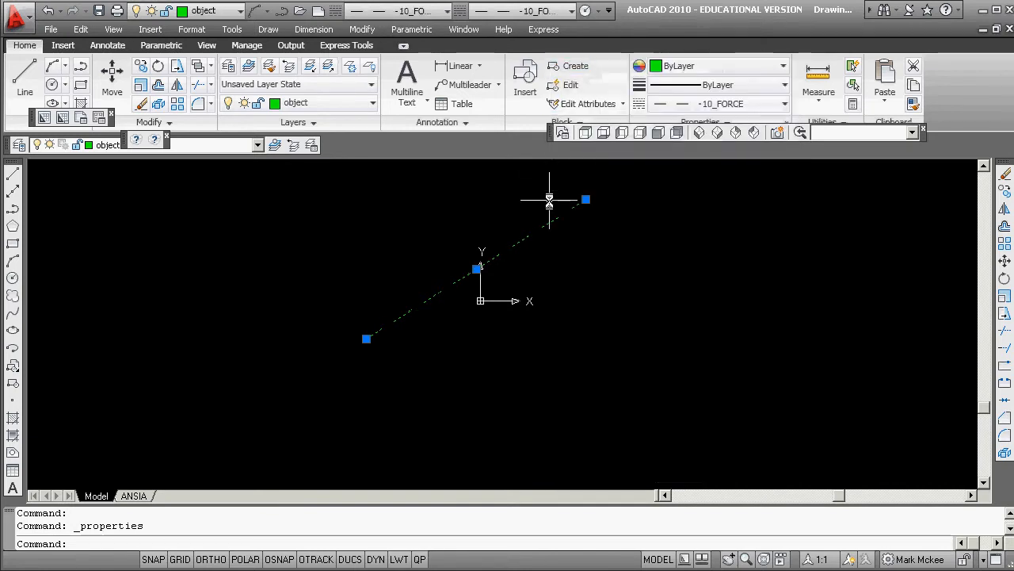
{"action": "key", "text": "Escape"}
{"action": "key", "text": "Escape"}
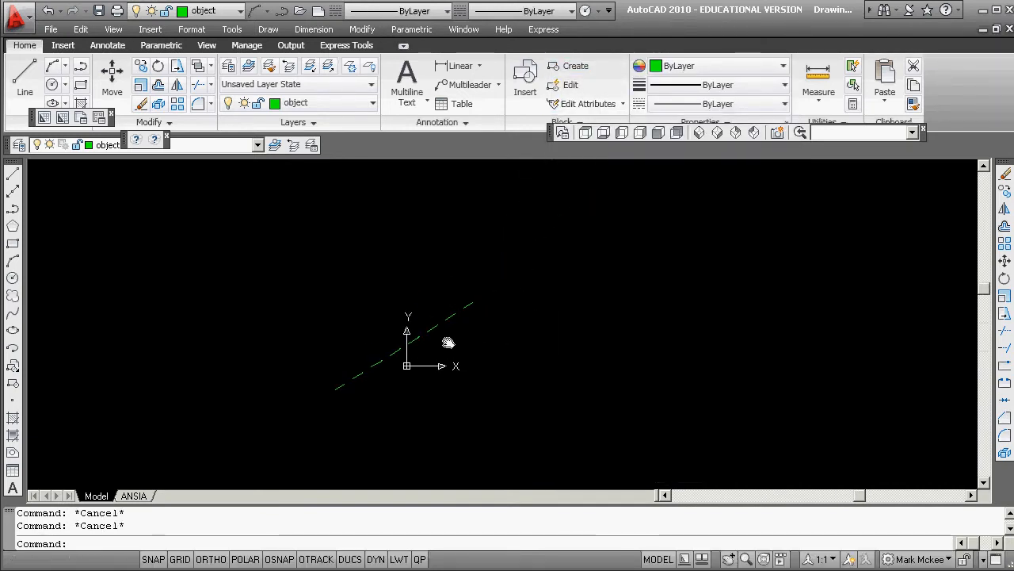
- Draw a steep line about 18.6 units long, at about 103 degrees, to the right of the diagonal line
{"action": "scroll", "coordinate": [467, 301], "scroll_direction": "up", "scroll_amount": 3}
{"action": "scroll", "coordinate": [466, 229], "scroll_direction": "up", "scroll_amount": 2}
{"action": "scroll", "coordinate": [466, 229], "scroll_direction": "down", "scroll_amount": 5}
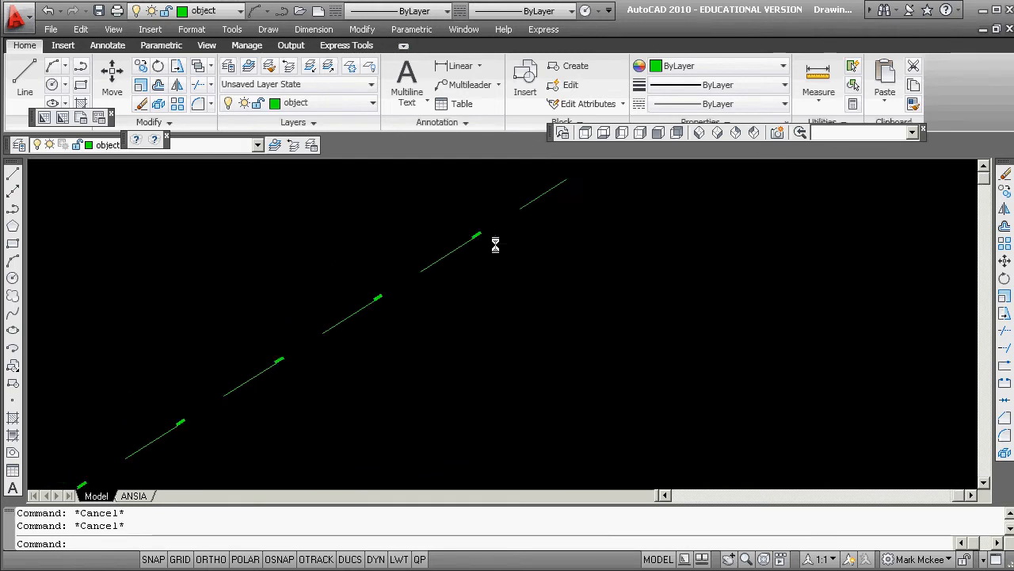
{"action": "left_click", "coordinate": [12, 172]}
{"action": "left_click", "coordinate": [569, 378]}
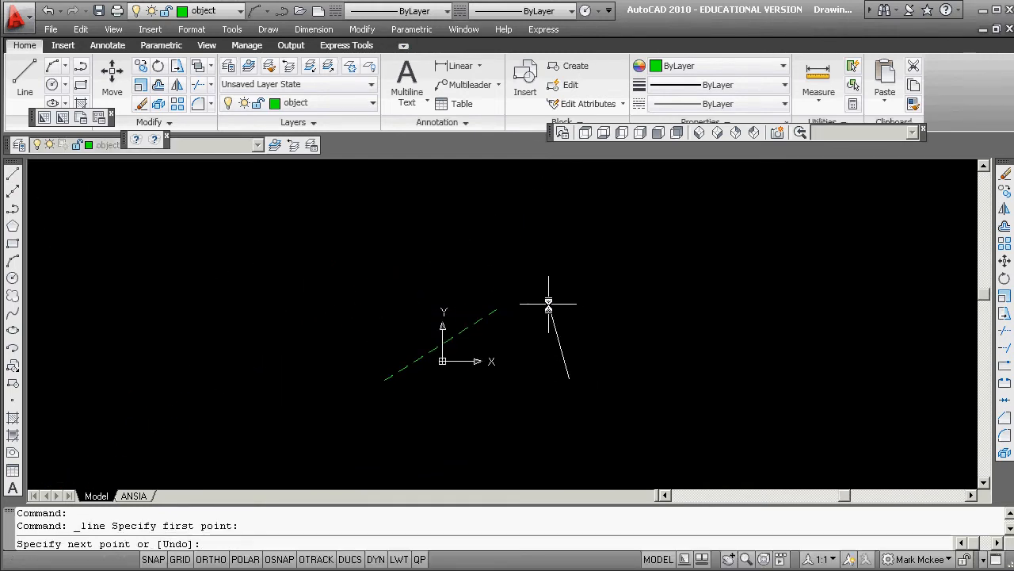
{"action": "left_click", "coordinate": [555, 310]}
{"action": "key", "text": "Return"}
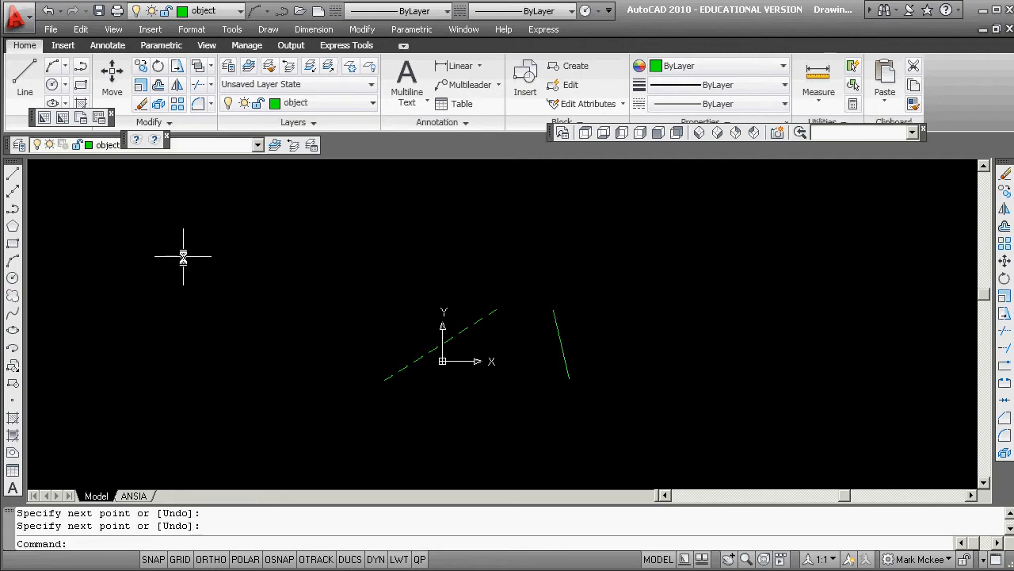
- Draw a nearly horizontal line about 18 units long to the right of the steep line
{"action": "left_click", "coordinate": [14, 174]}
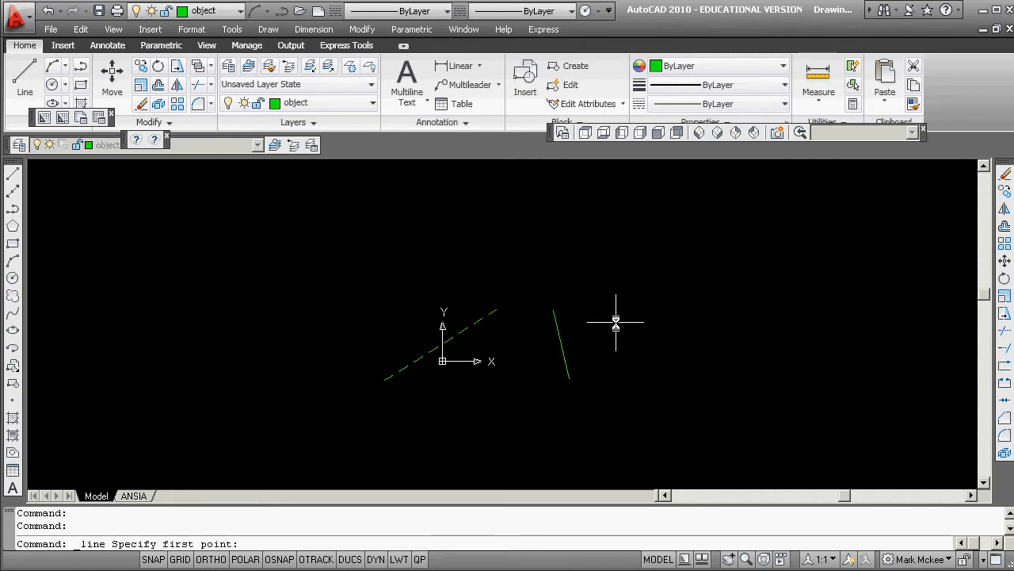
{"action": "left_click", "coordinate": [669, 320]}
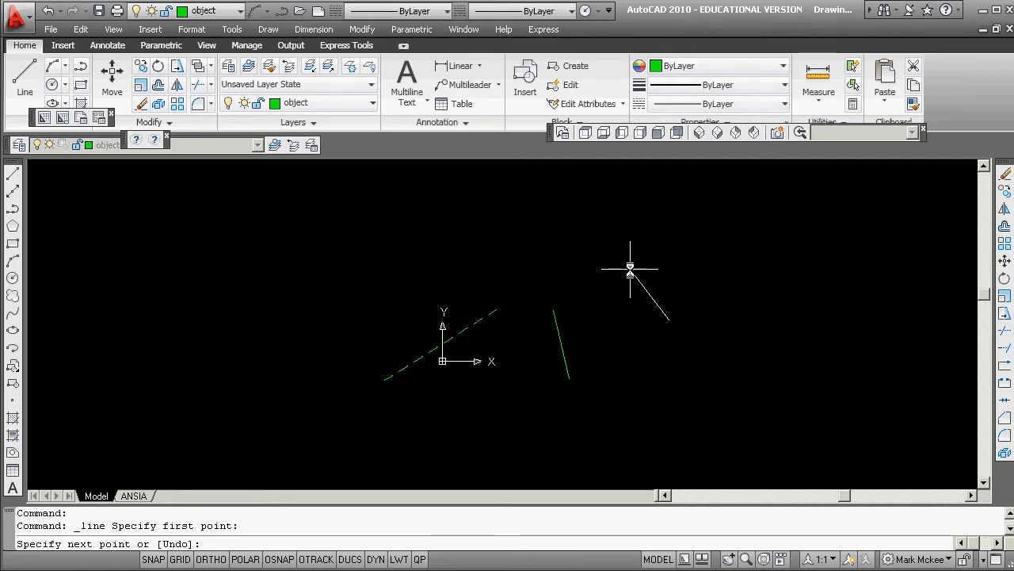
{"action": "left_click", "coordinate": [602, 325]}
{"action": "key", "text": "Escape"}
- Set the steep line's linetype to 11_FORCE in its properties and deselect it
{"action": "left_click", "coordinate": [560, 328]}
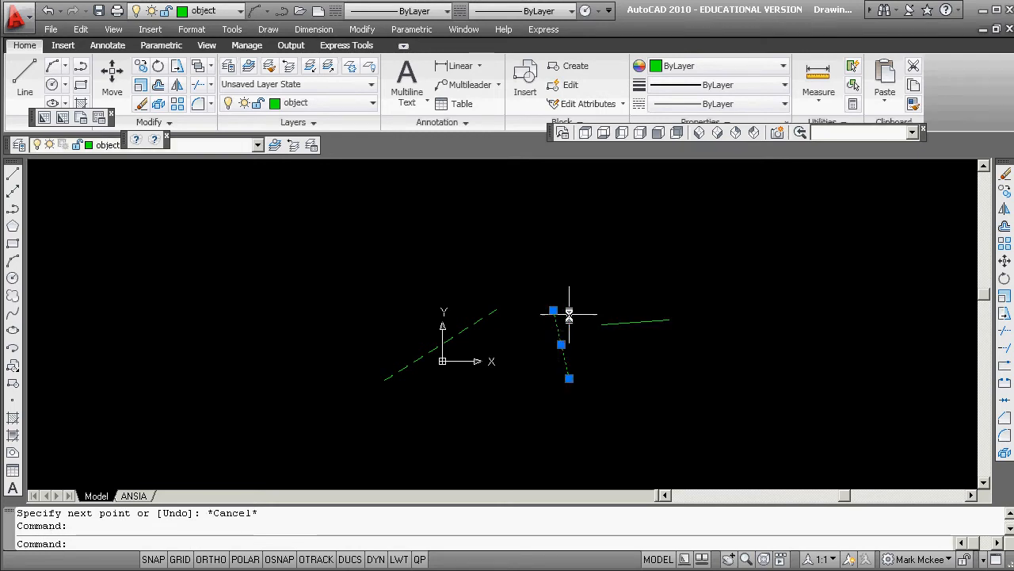
{"action": "right_click", "coordinate": [555, 312]}
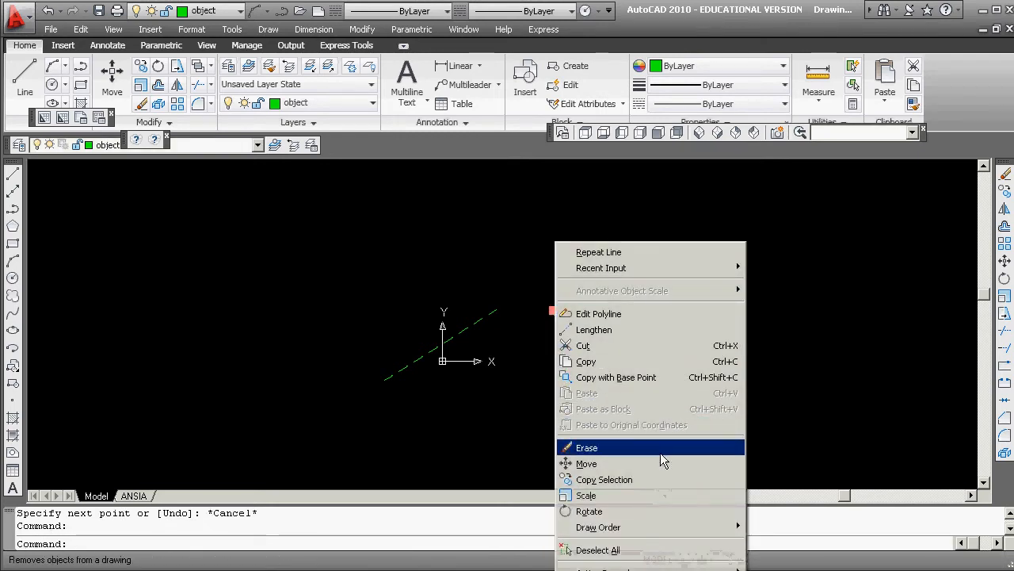
{"action": "left_click", "coordinate": [634, 560]}
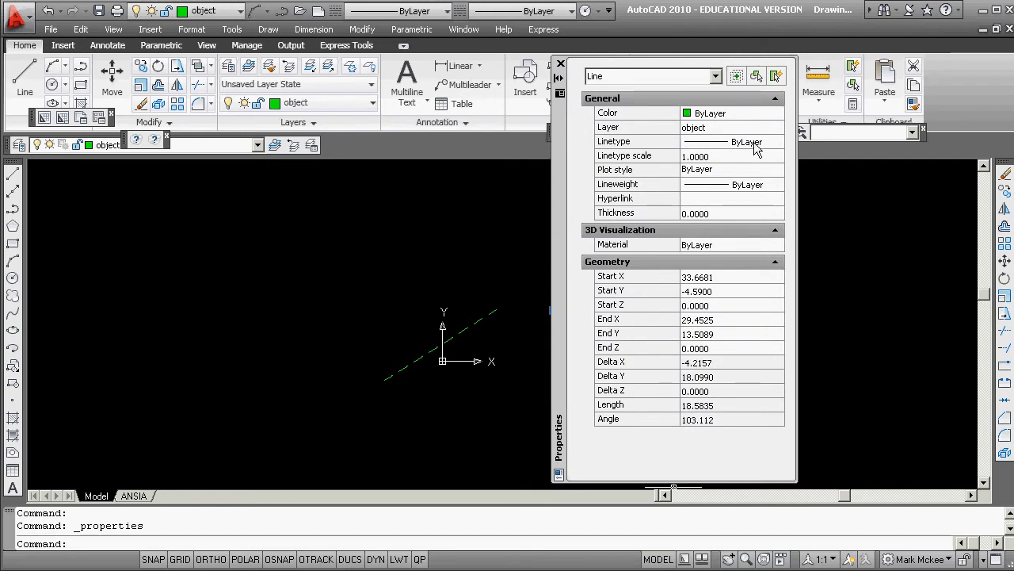
{"action": "left_click", "coordinate": [779, 149]}
{"action": "left_click", "coordinate": [778, 142]}
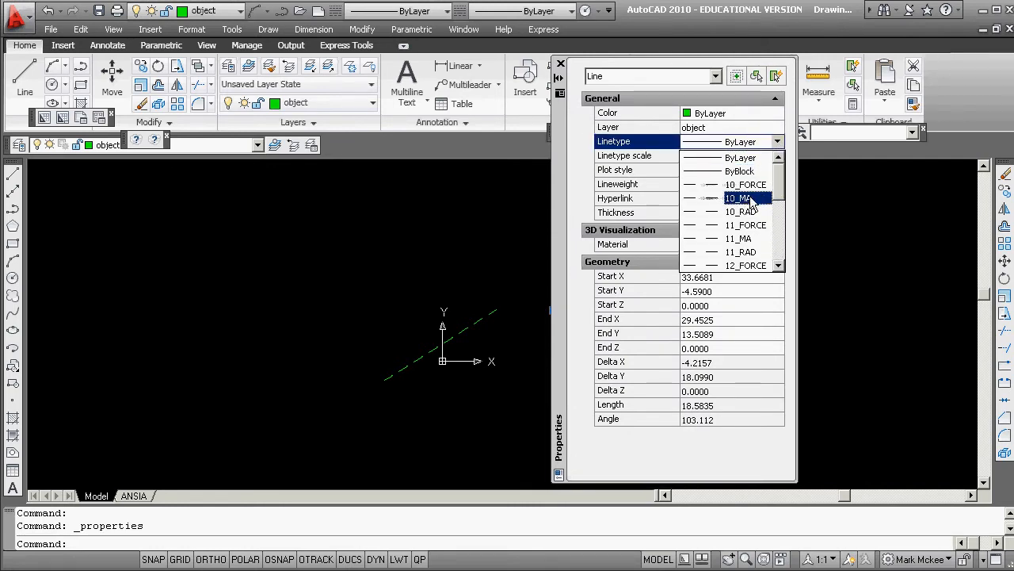
{"action": "left_click", "coordinate": [748, 225]}
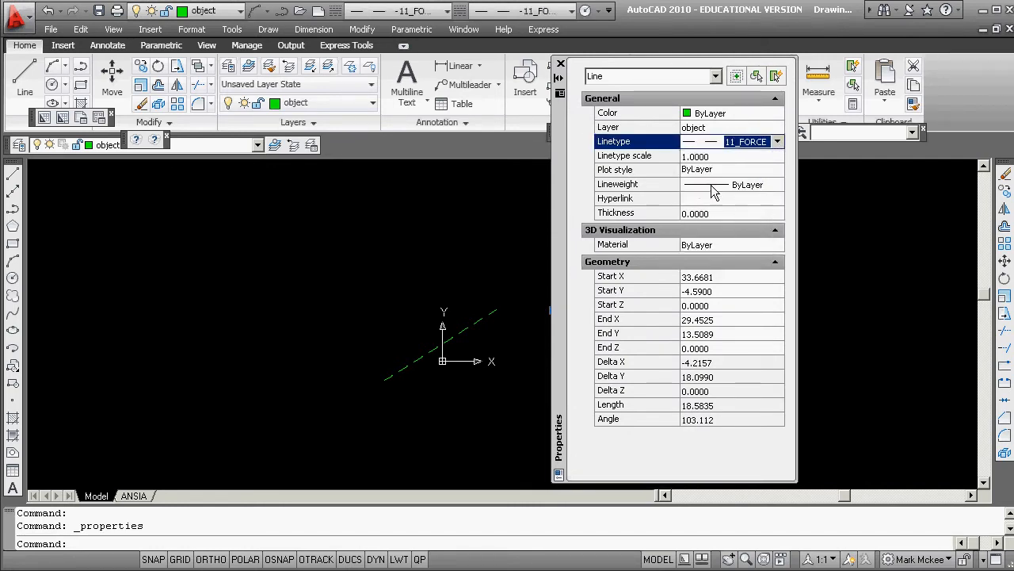
{"action": "left_click", "coordinate": [560, 63]}
{"action": "key", "text": "Escape"}
{"action": "key", "text": "Escape"}
- Set the nearly horizontal line's linetype to 12_FORCE in its properties and deselect it
{"action": "left_click", "coordinate": [616, 322]}
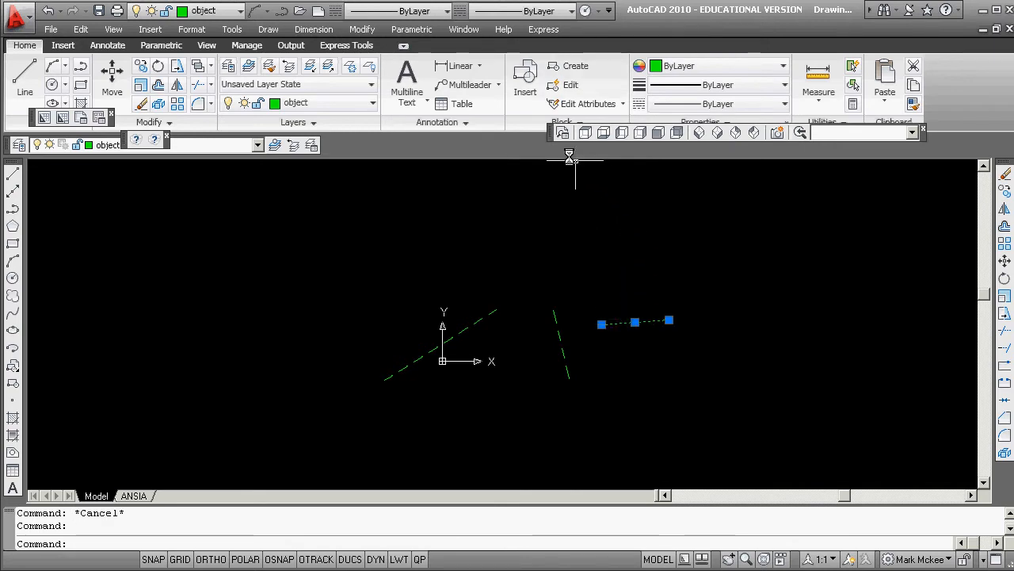
{"action": "right_click", "coordinate": [638, 325]}
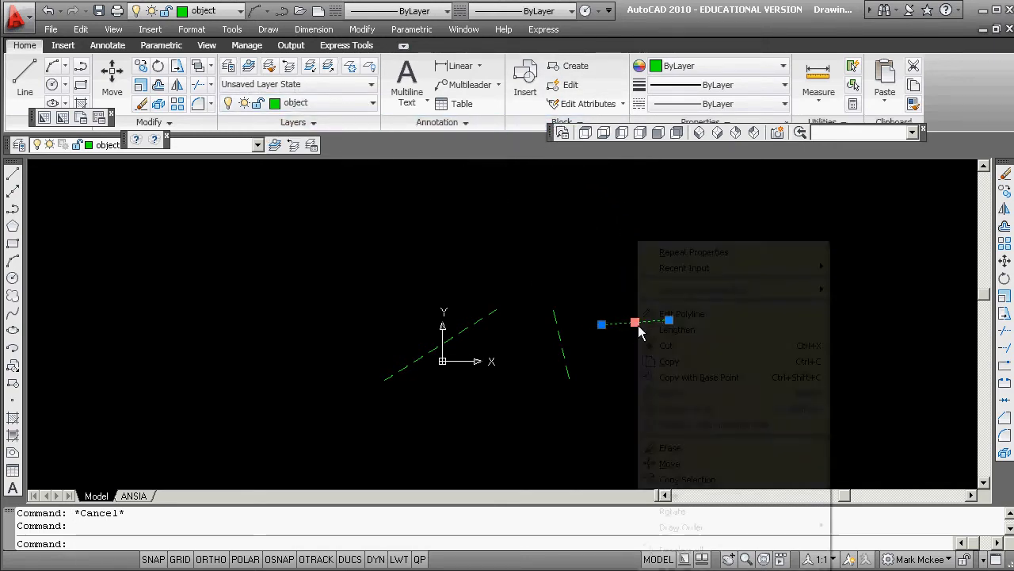
{"action": "left_click", "coordinate": [673, 242]}
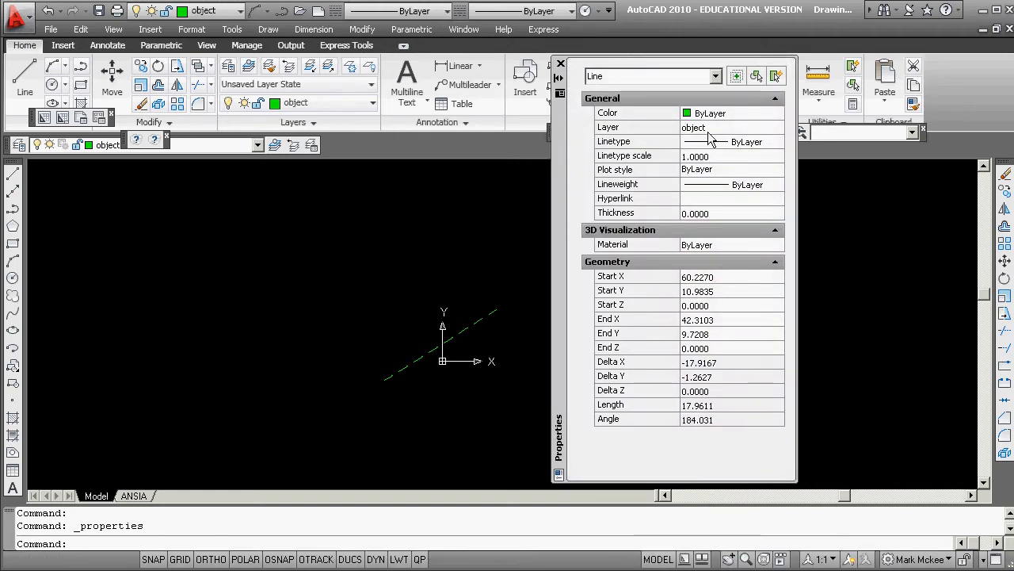
{"action": "left_click", "coordinate": [741, 145]}
{"action": "left_click", "coordinate": [740, 142]}
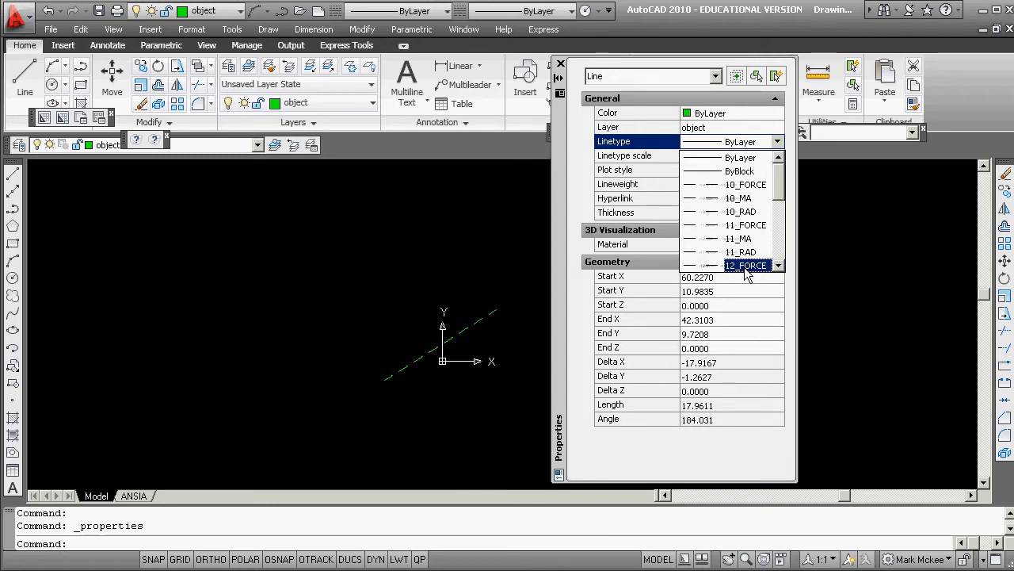
{"action": "left_click", "coordinate": [745, 265]}
{"action": "left_click", "coordinate": [560, 64]}
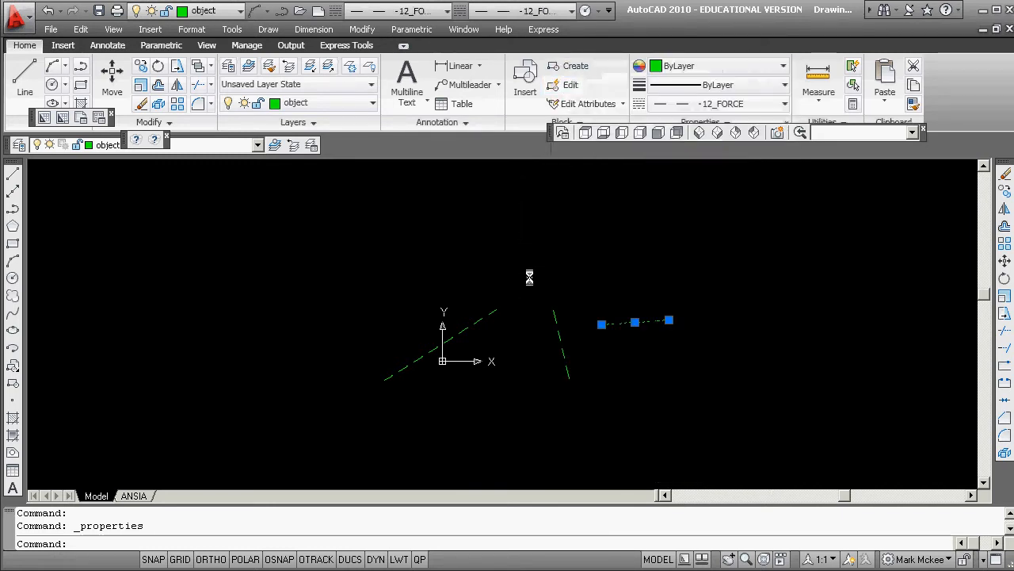
{"action": "key", "text": "Escape"}
{"action": "key", "text": "Escape"}
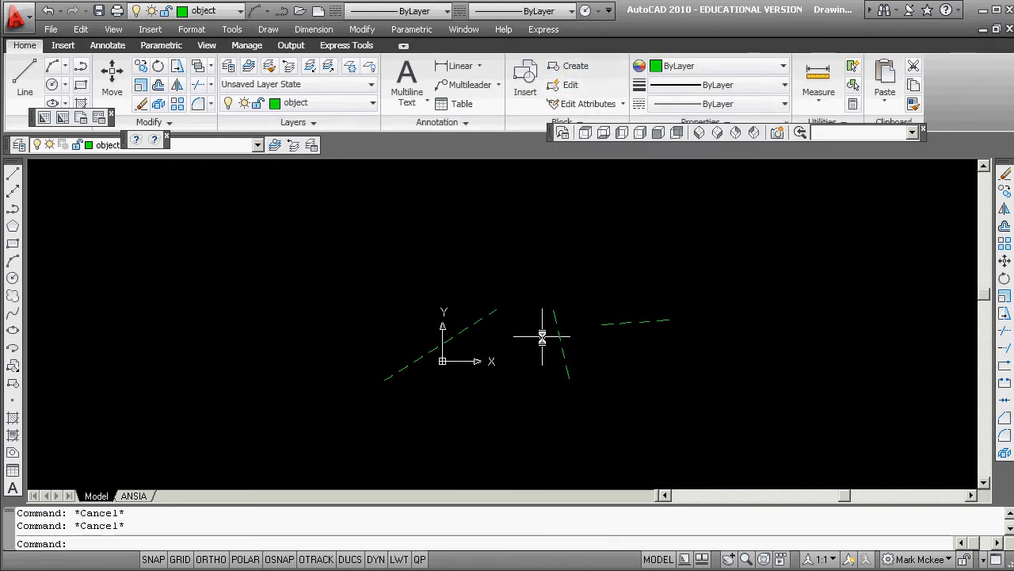
- Set the diagonal line's color to Red and deselect it
{"action": "scroll", "coordinate": [555, 338], "scroll_direction": "up", "scroll_amount": 5}
{"action": "scroll", "coordinate": [561, 339], "scroll_direction": "down", "scroll_amount": 5}
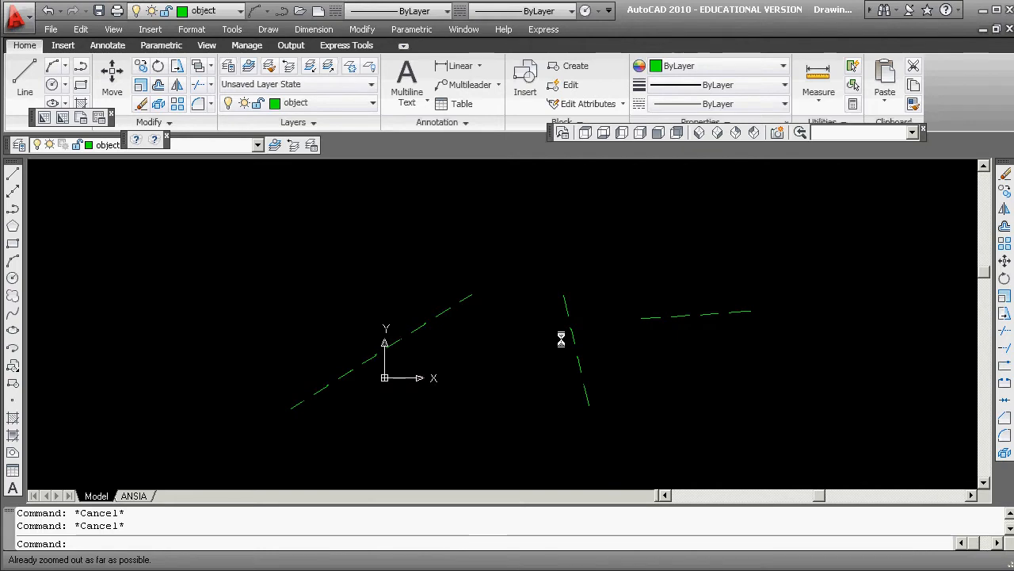
{"action": "left_click", "coordinate": [464, 298]}
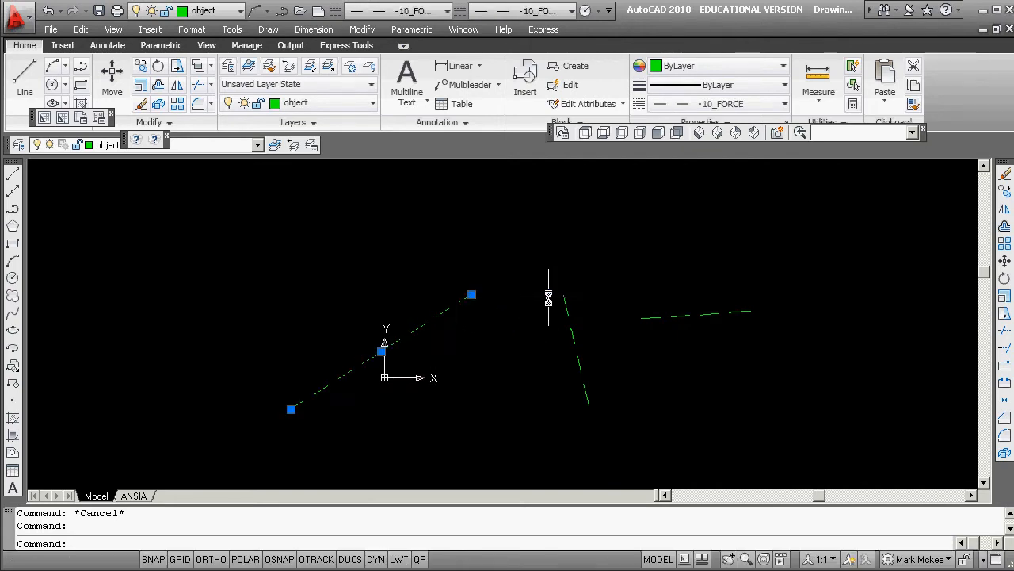
{"action": "left_click", "coordinate": [783, 68]}
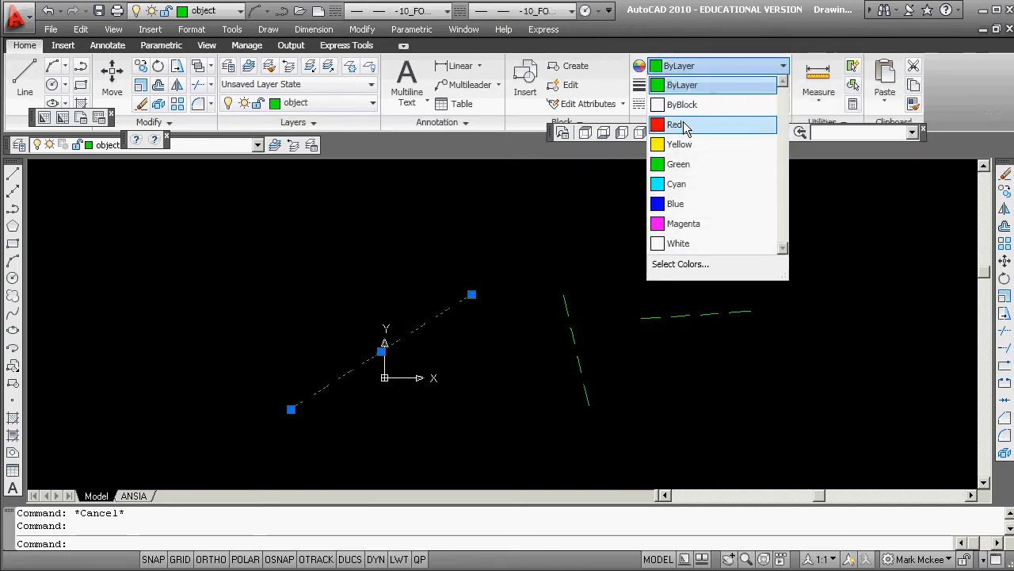
{"action": "left_click", "coordinate": [670, 124]}
{"action": "key", "text": "Escape"}
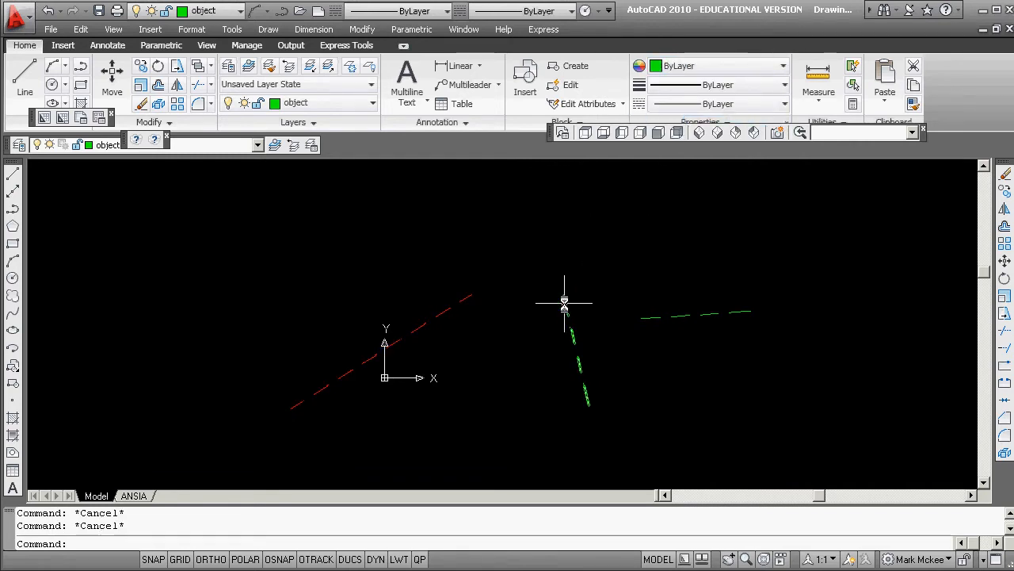
- Set the steep line's color to Yellow and deselect it
{"action": "left_click", "coordinate": [564, 299]}
{"action": "left_click", "coordinate": [783, 67]}
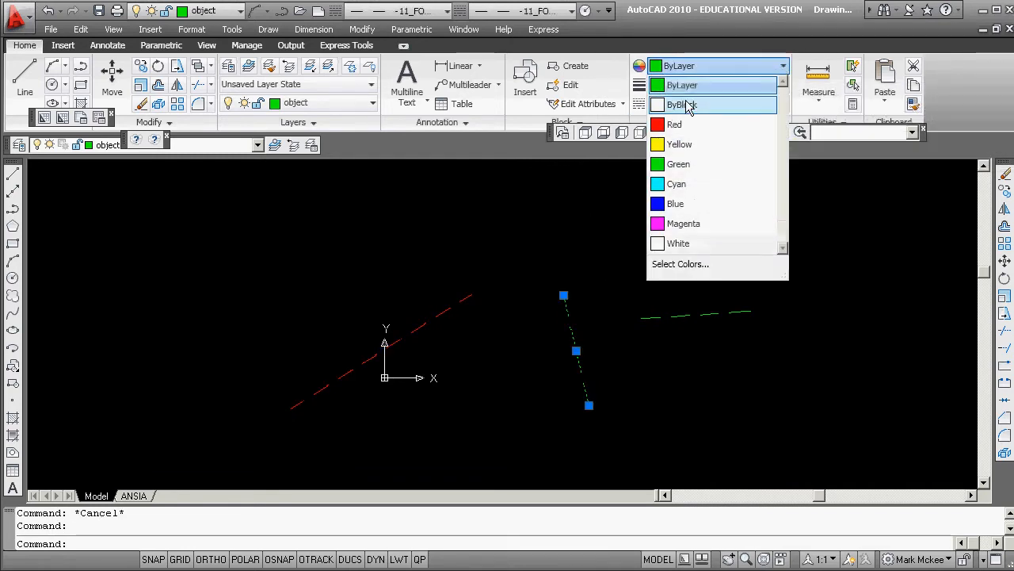
{"action": "left_click", "coordinate": [681, 144]}
{"action": "key", "text": "Escape"}
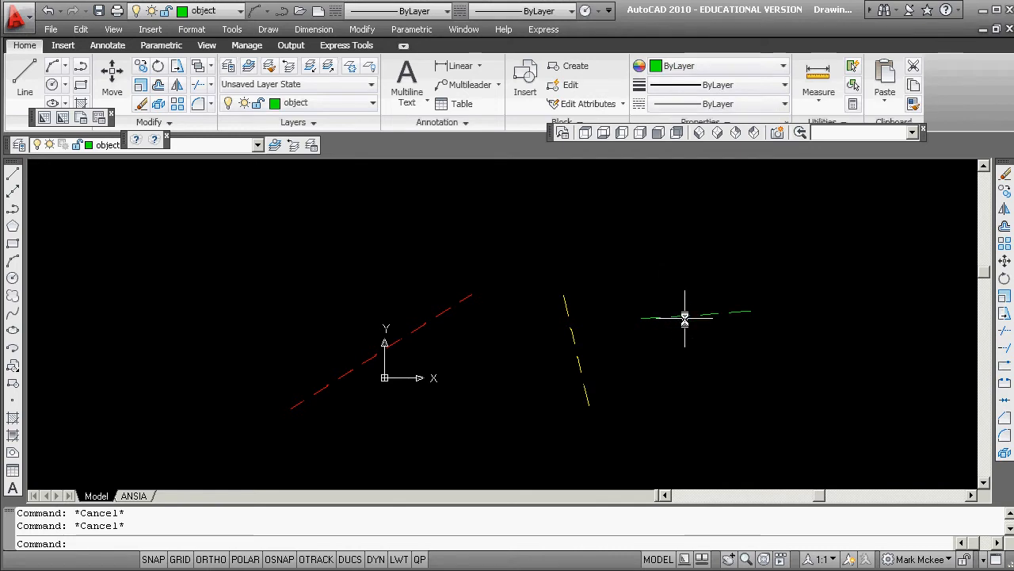
- Set the nearly horizontal line's color to Green and deselect it
{"action": "left_click", "coordinate": [684, 318]}
{"action": "left_click", "coordinate": [679, 316]}
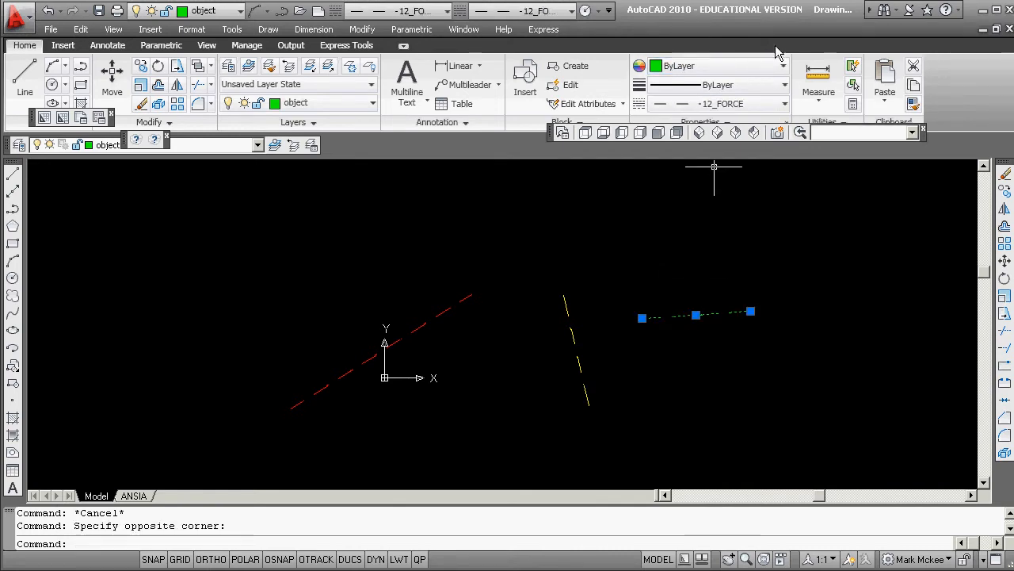
{"action": "left_click", "coordinate": [715, 66]}
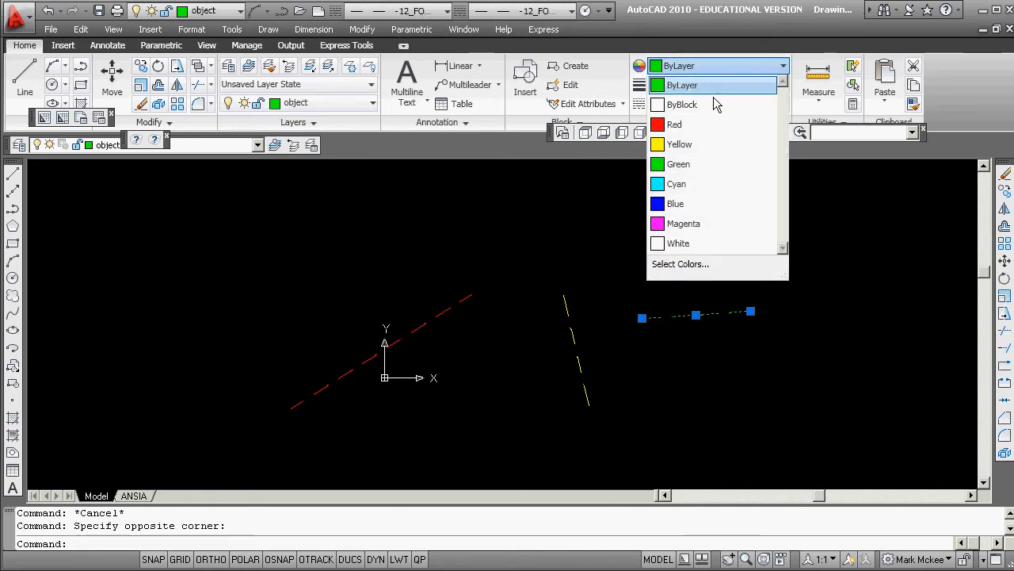
{"action": "left_click", "coordinate": [693, 164]}
{"action": "key", "text": "Escape"}
- Draw a small circle above the upper end of the steep yellow line
{"action": "scroll", "coordinate": [670, 331], "scroll_direction": "up", "scroll_amount": 8}
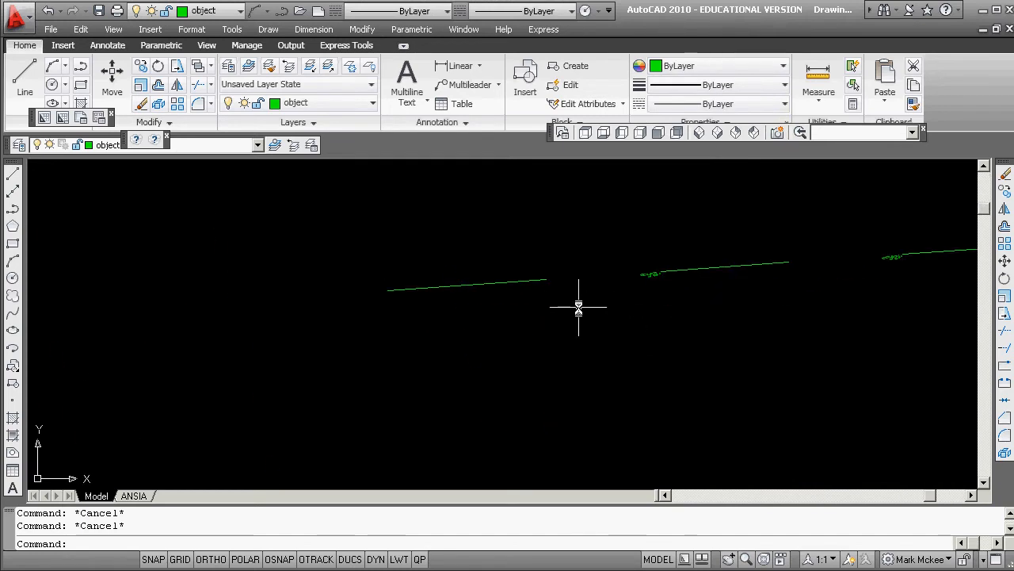
{"action": "scroll", "coordinate": [664, 228], "scroll_direction": "down", "scroll_amount": 6}
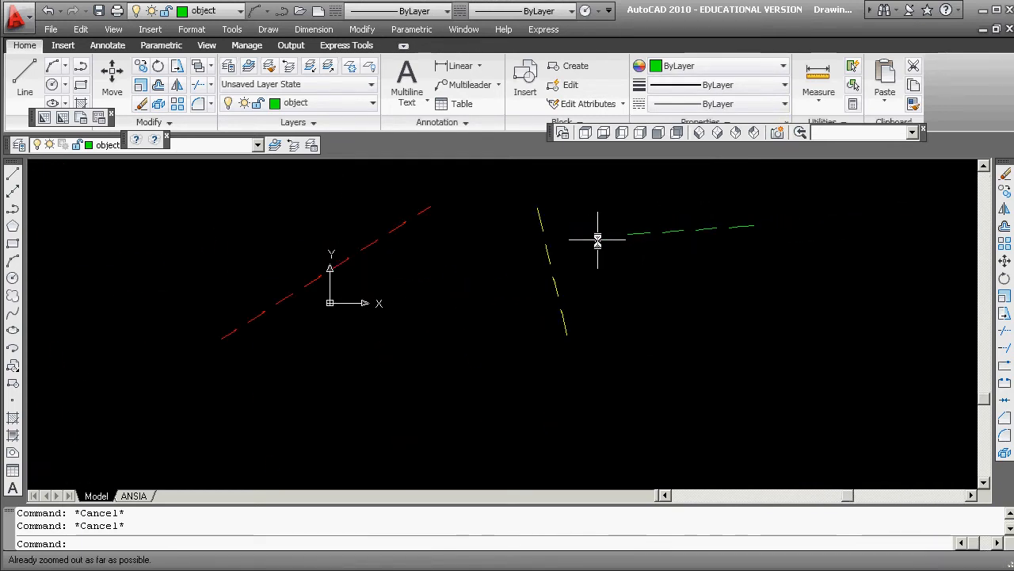
{"action": "scroll", "coordinate": [650, 333], "scroll_direction": "up", "scroll_amount": 3}
{"action": "scroll", "coordinate": [634, 328], "scroll_direction": "down", "scroll_amount": 4}
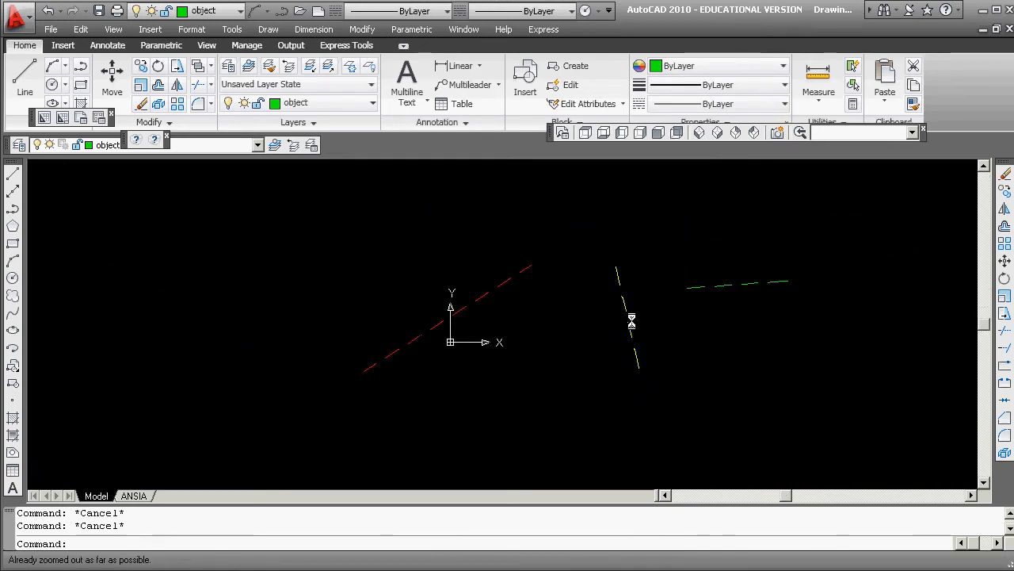
{"action": "mouse_move", "coordinate": [686, 322]}
{"action": "middle_mouse_down"}
{"action": "mouse_move", "coordinate": [720, 378]}
{"action": "mouse_move", "coordinate": [653, 340]}
{"action": "mouse_move", "coordinate": [638, 344]}
{"action": "mouse_move", "coordinate": [662, 376]}
{"action": "middle_mouse_up"}
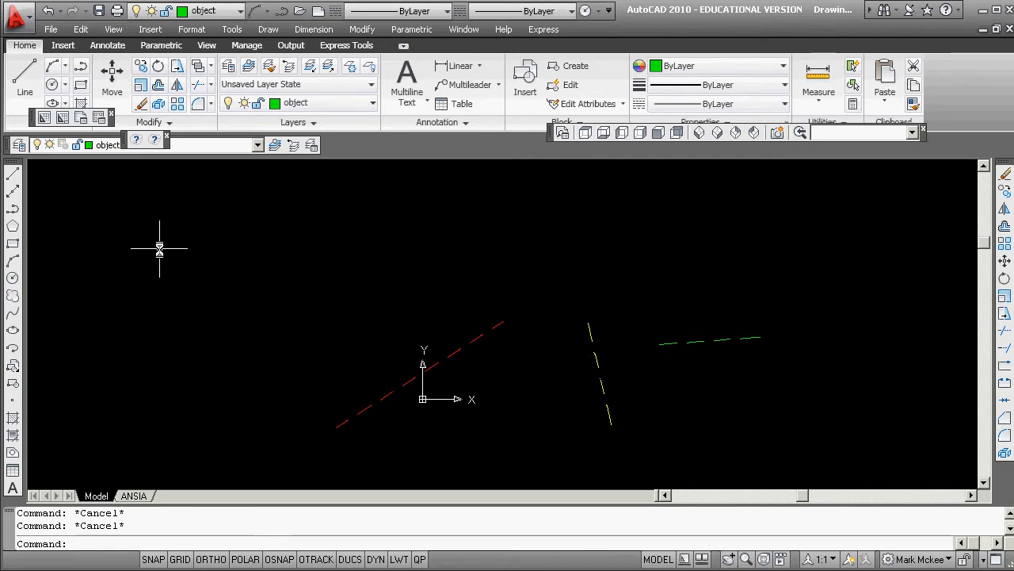
{"action": "left_click", "coordinate": [20, 275]}
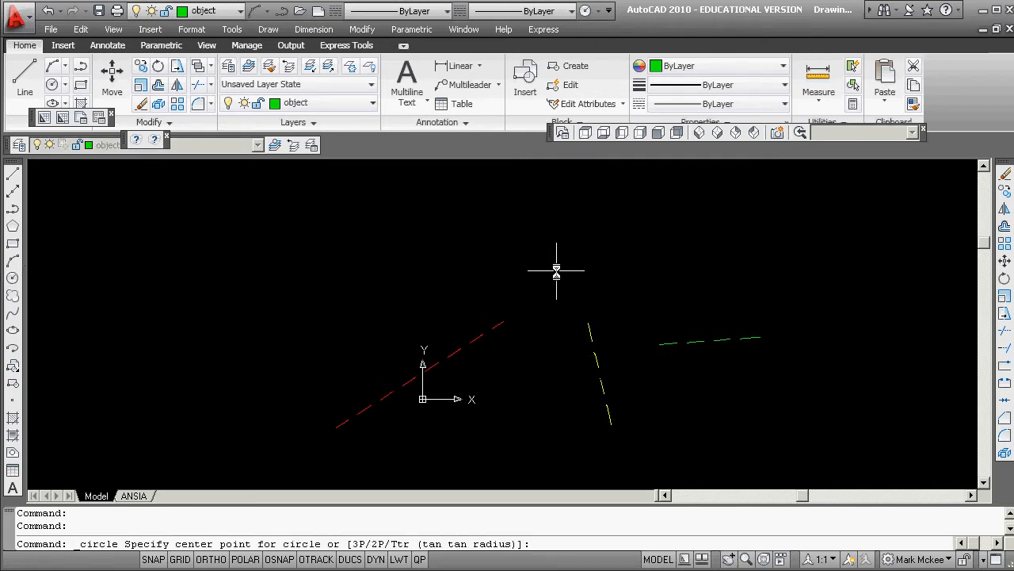
{"action": "left_click", "coordinate": [577, 258]}
{"action": "left_click", "coordinate": [593, 251]}
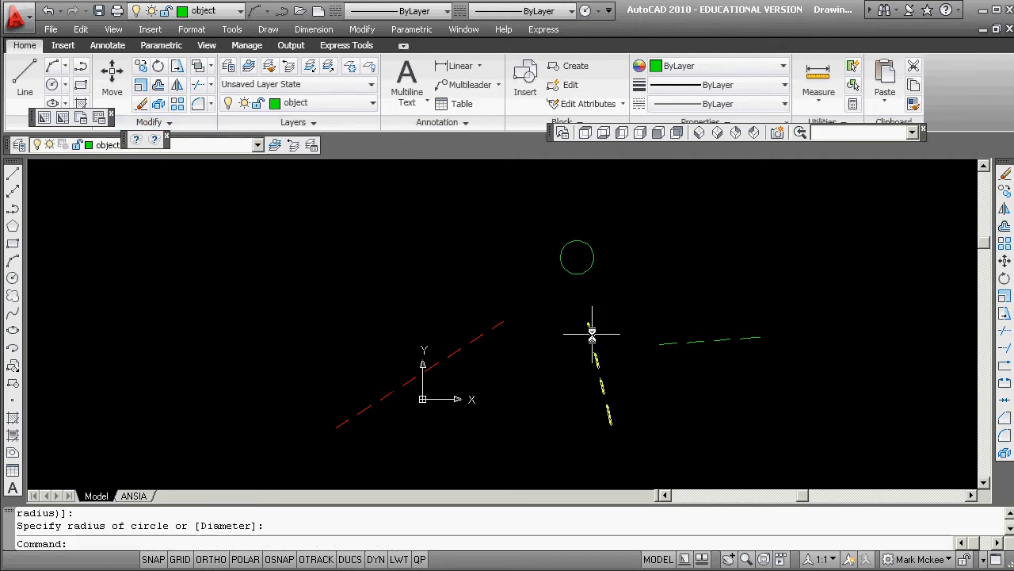
- Turn on object snap tracking and object snap, leaving the Point command without placing a point
{"action": "left_click_drag", "start_coordinate": [99, 117], "coordinate": [230, 100]}
{"action": "left_click", "coordinate": [68, 123]}
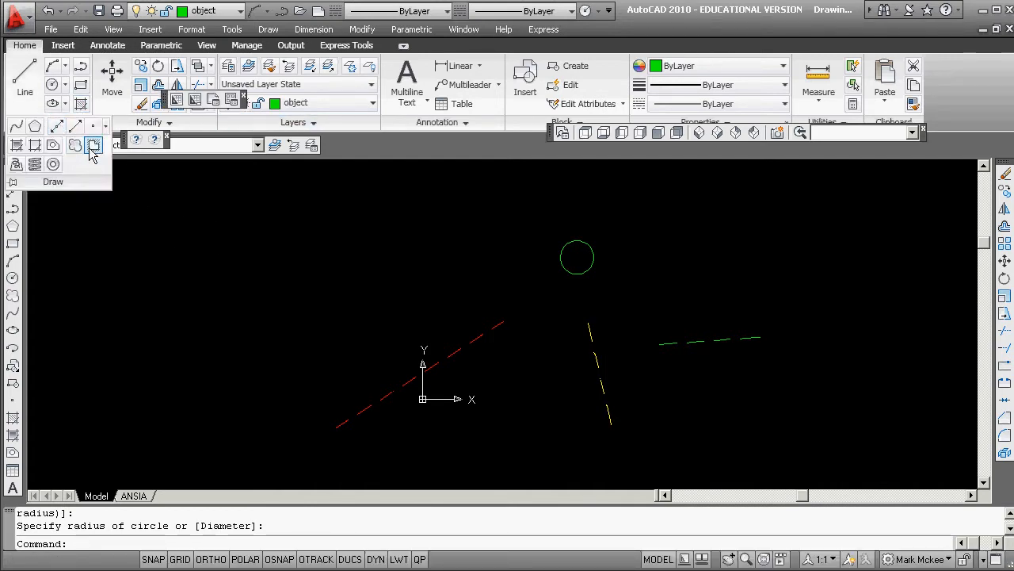
{"action": "left_click", "coordinate": [93, 125]}
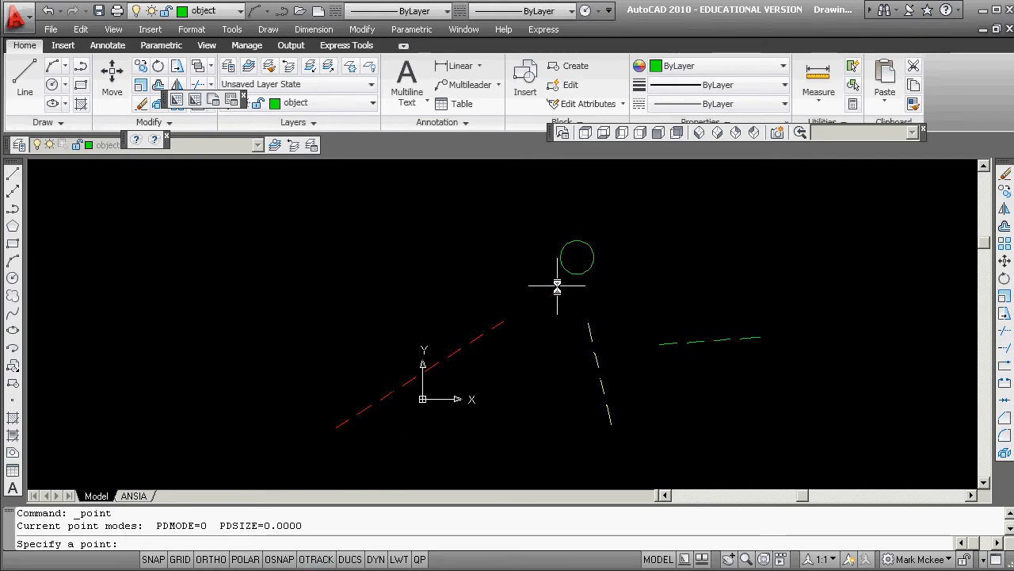
{"action": "left_click", "coordinate": [317, 560]}
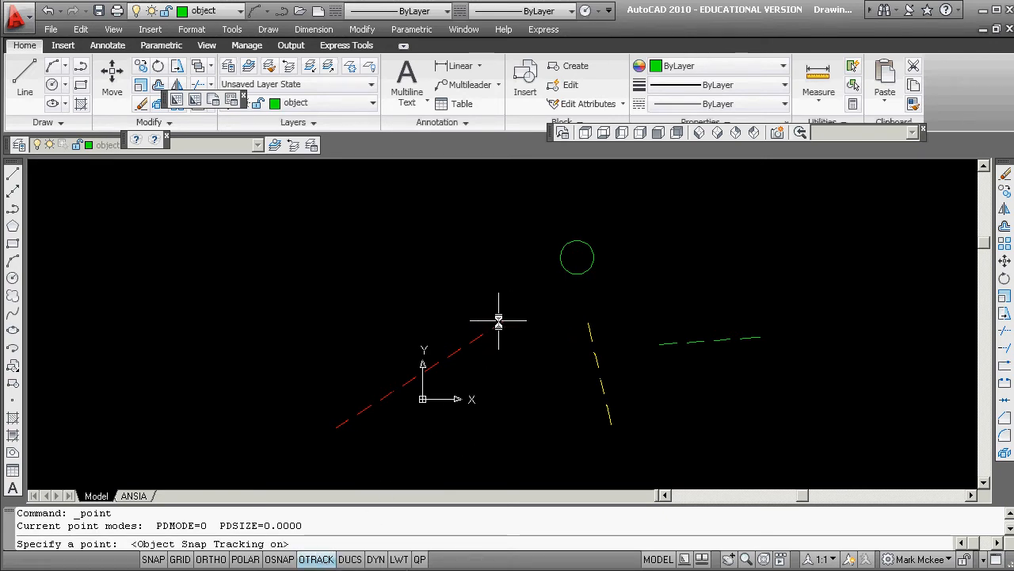
{"action": "left_click", "coordinate": [280, 560]}
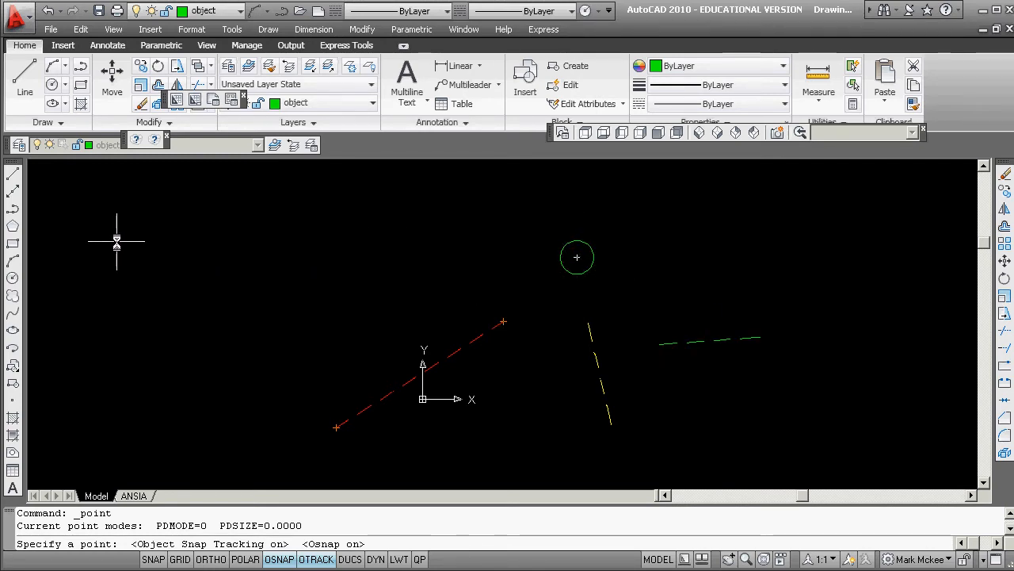
{"action": "key", "text": "Escape"}
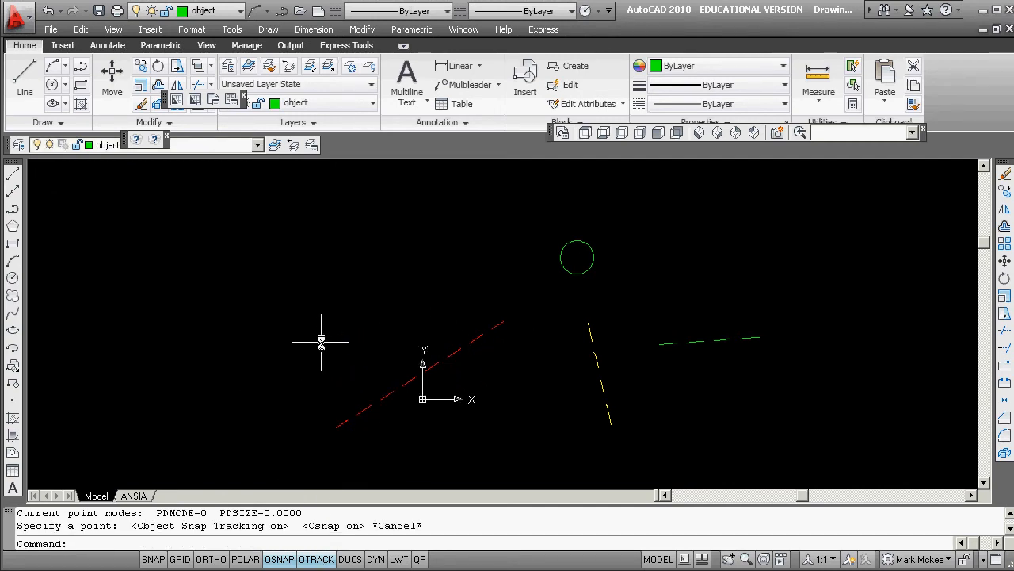
- Limit the running object snaps to Endpoint and Extension, and try extension tracking from the red and yellow lines
{"action": "right_click", "coordinate": [351, 249], "text": "shift"}
{"action": "left_click", "coordinate": [385, 546]}
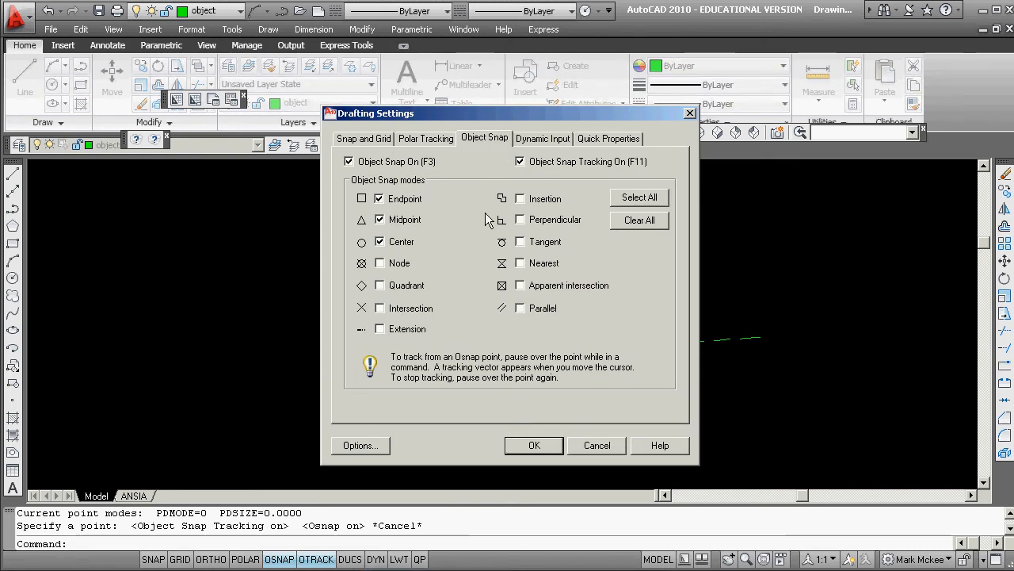
{"action": "left_click", "coordinate": [380, 328]}
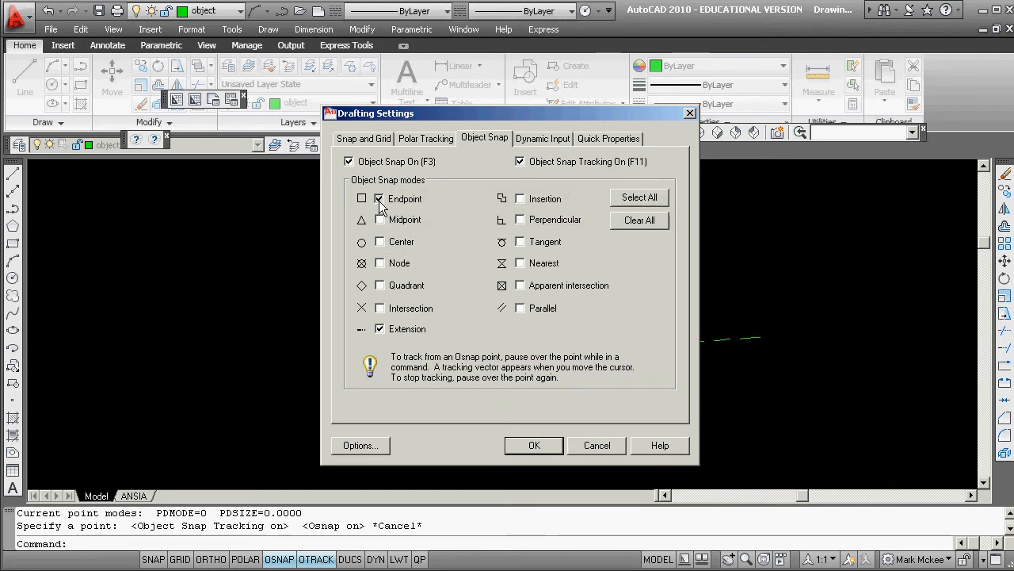
{"action": "left_click", "coordinate": [523, 444]}
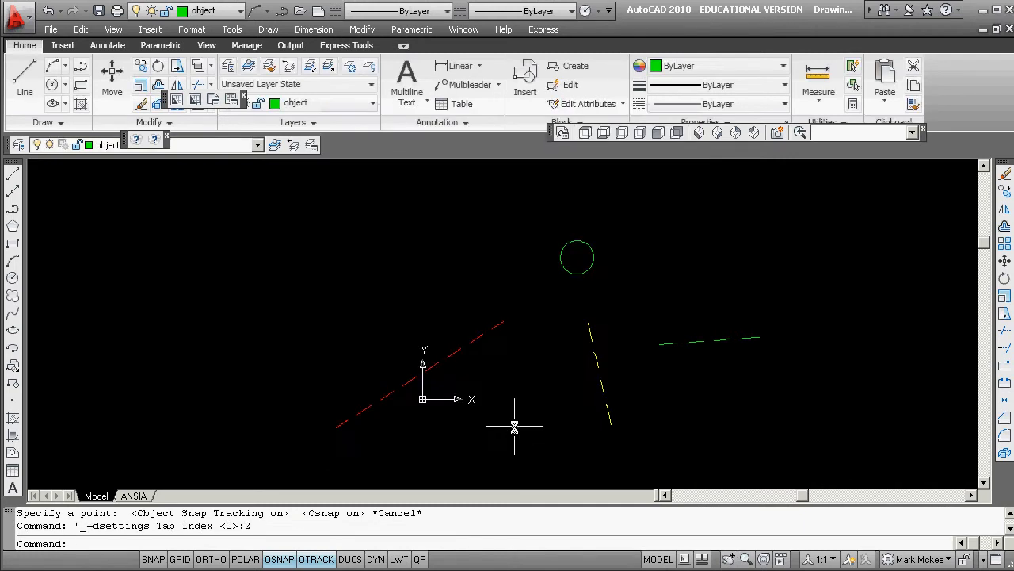
{"action": "left_click", "coordinate": [13, 175]}
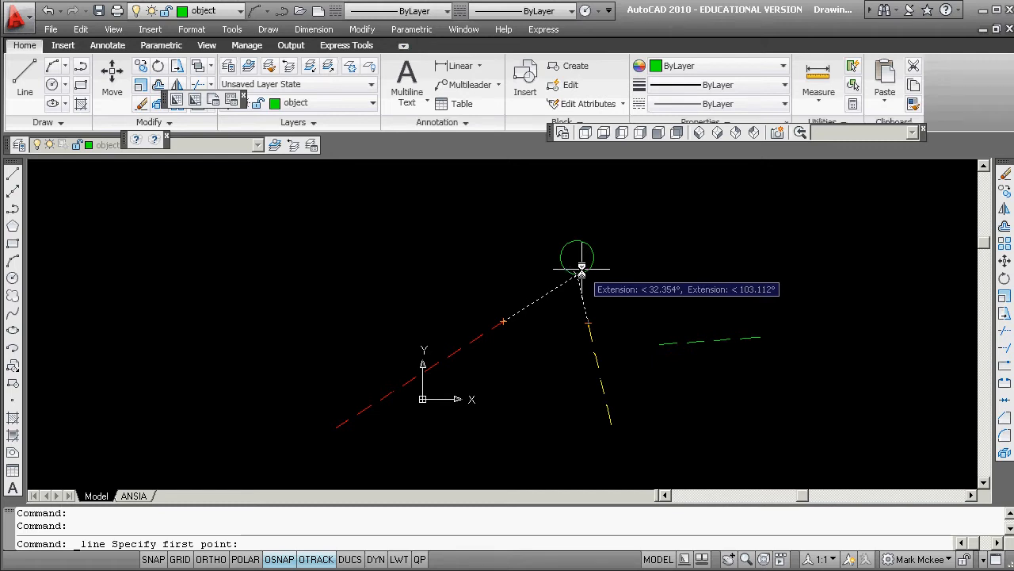
{"action": "key", "text": "Escape"}
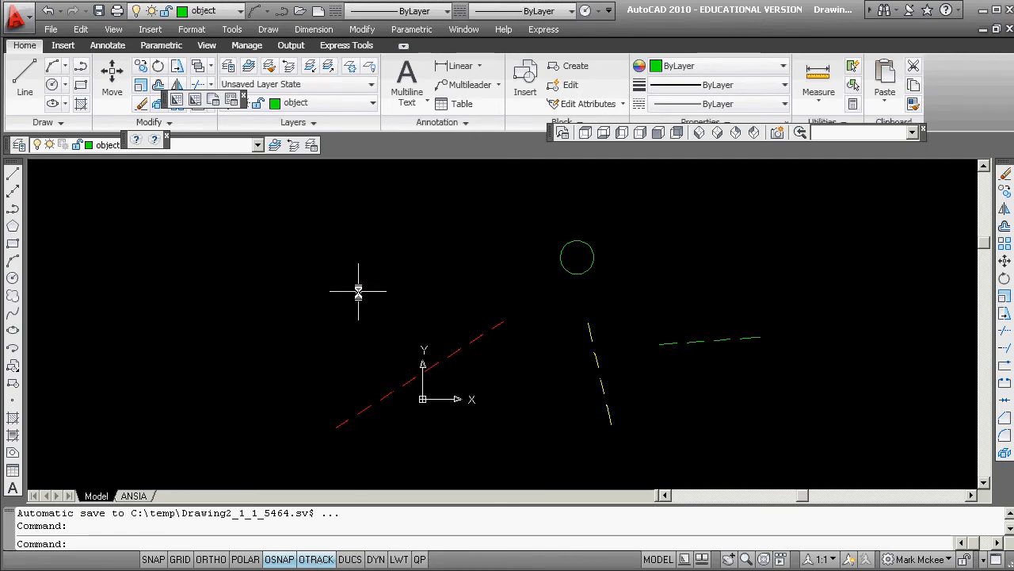
- Erase the small circle above the steep yellow line
{"action": "type", "text": "e"}
{"action": "key", "text": "Return"}
{"action": "left_click", "coordinate": [590, 249]}
{"action": "key", "text": "Return"}
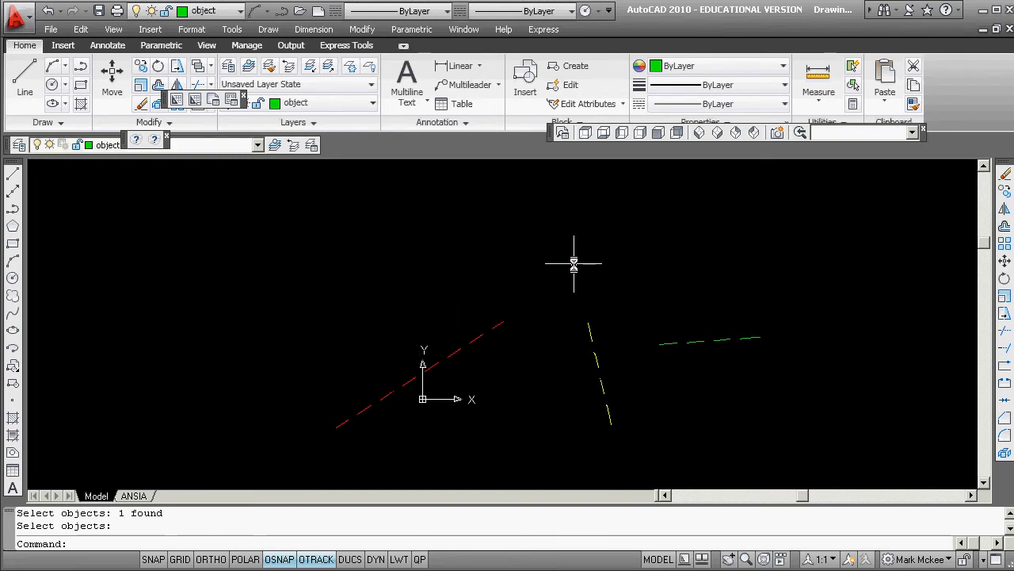
- Place a point where the upward extensions of the red diagonal line and the steep yellow line meet
{"action": "scroll", "coordinate": [530, 301], "scroll_direction": "up", "scroll_amount": 5}
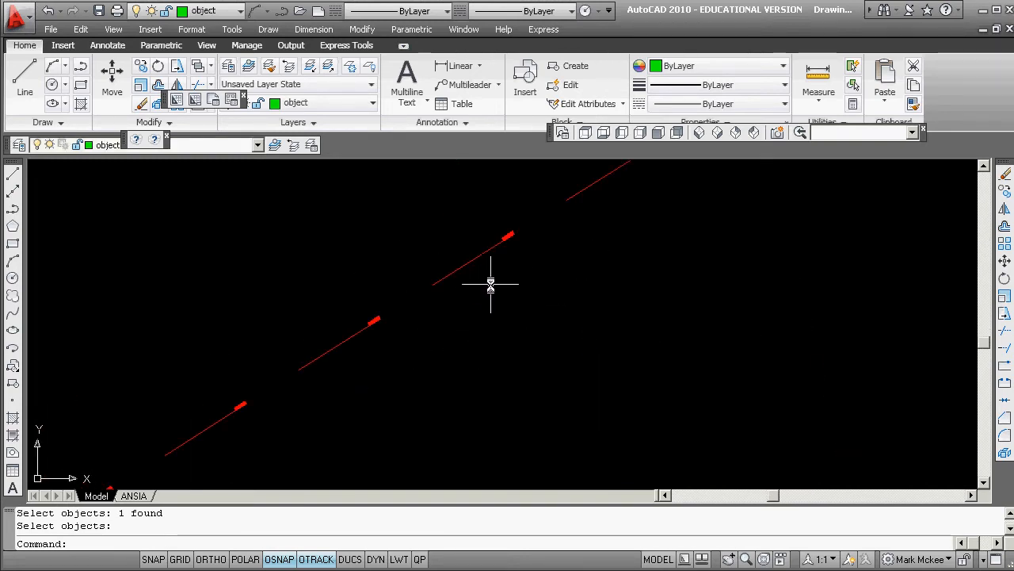
{"action": "scroll", "coordinate": [505, 253], "scroll_direction": "down", "scroll_amount": 4}
{"action": "scroll", "coordinate": [539, 333], "scroll_direction": "up", "scroll_amount": 5}
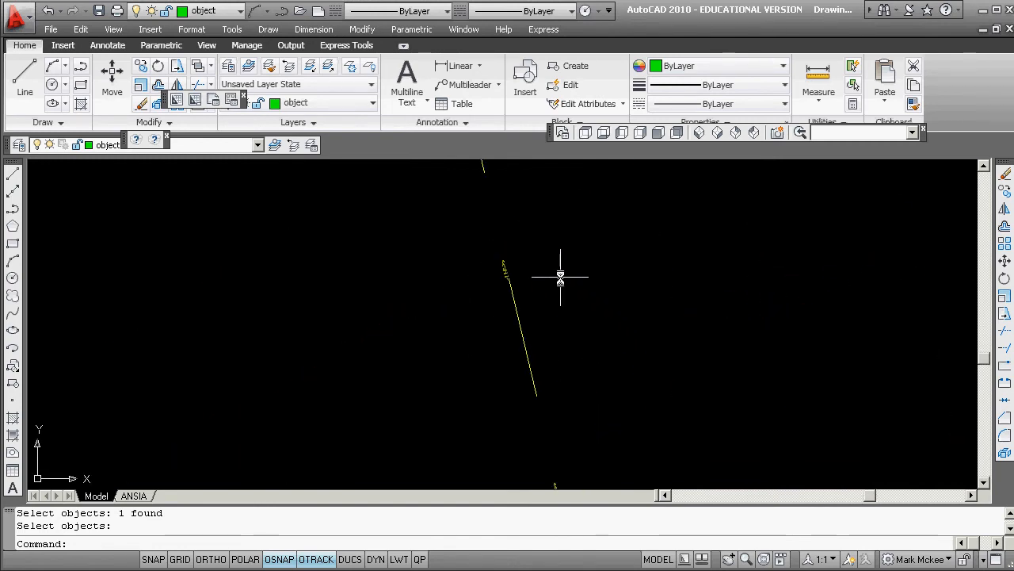
{"action": "scroll", "coordinate": [528, 279], "scroll_direction": "up", "scroll_amount": 4}
{"action": "scroll", "coordinate": [492, 294], "scroll_direction": "down", "scroll_amount": 10}
{"action": "middle_click_drag", "start_coordinate": [437, 307], "coordinate": [579, 296]}
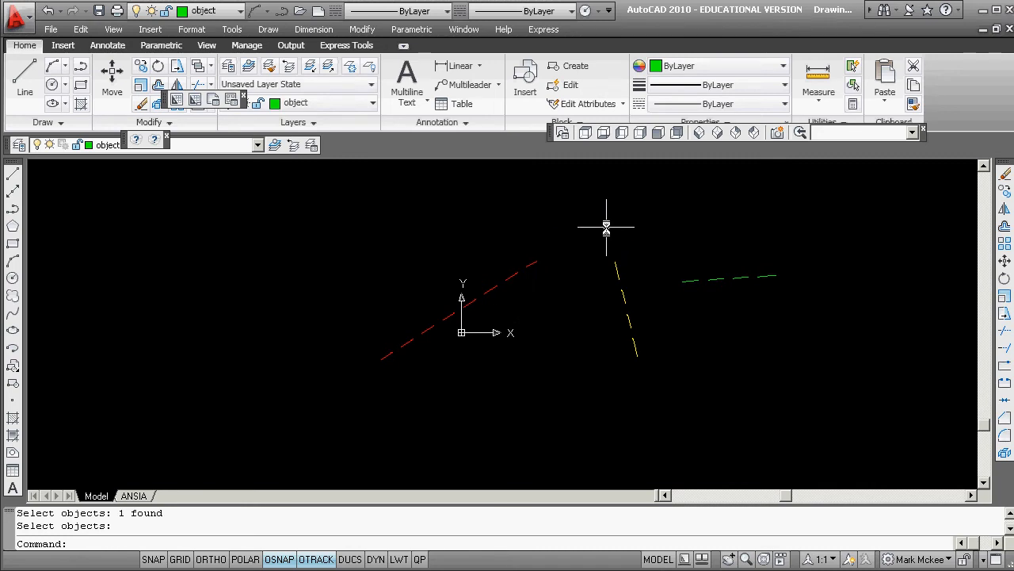
{"action": "left_click", "coordinate": [82, 122]}
{"action": "left_click", "coordinate": [91, 129]}
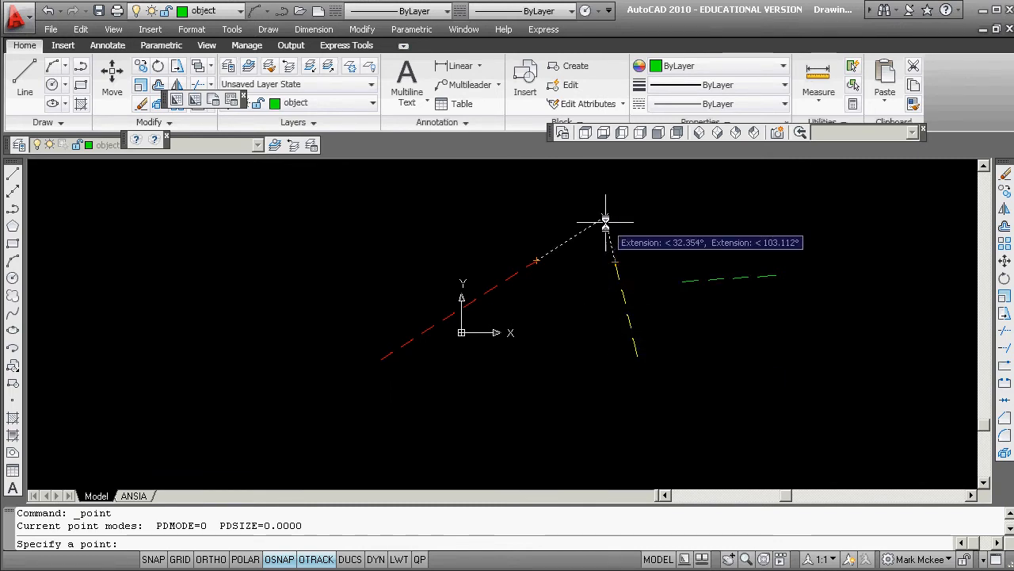
{"action": "left_click", "coordinate": [605, 216]}
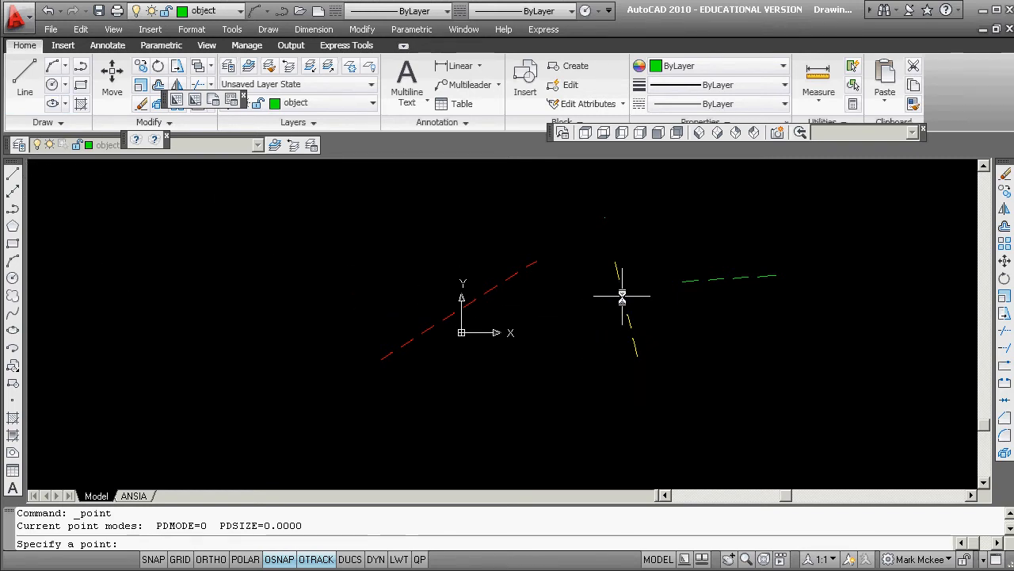
{"action": "key", "text": "Escape"}
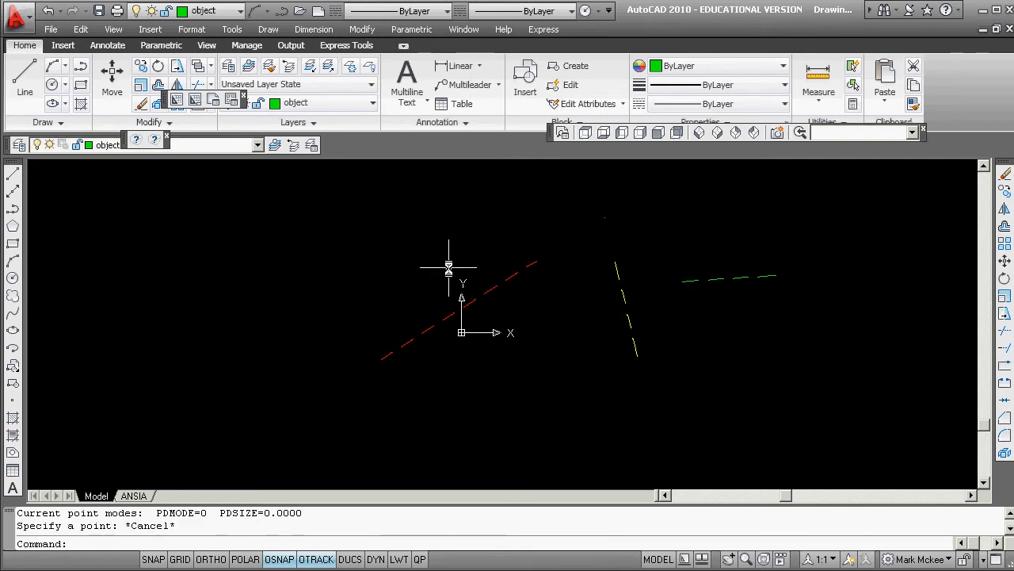
- Move the steep yellow line by its lower endpoint onto the placed point, using the Node snap
{"action": "left_click", "coordinate": [626, 299]}
{"action": "left_click", "coordinate": [636, 357]}
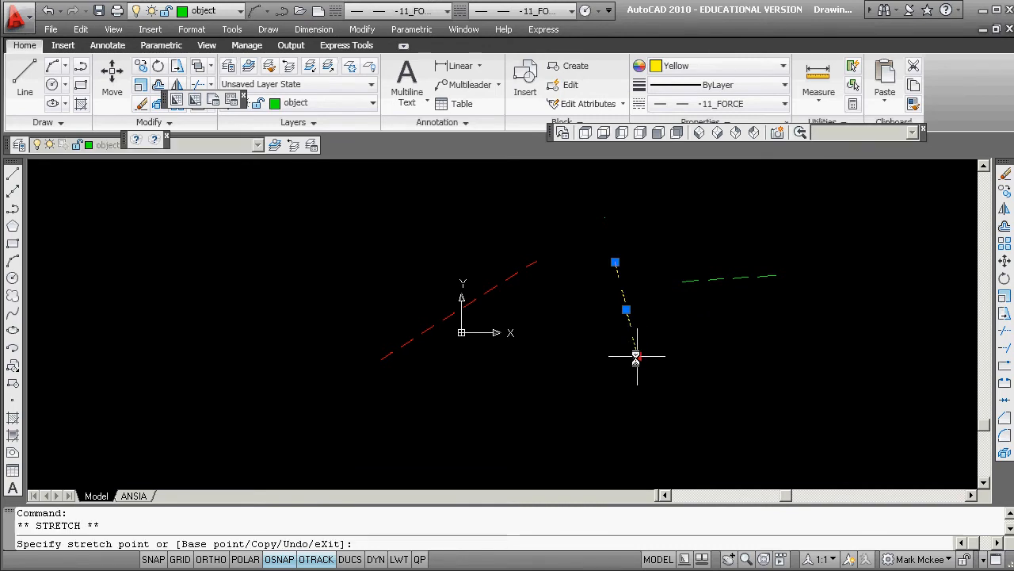
{"action": "key", "text": "space"}
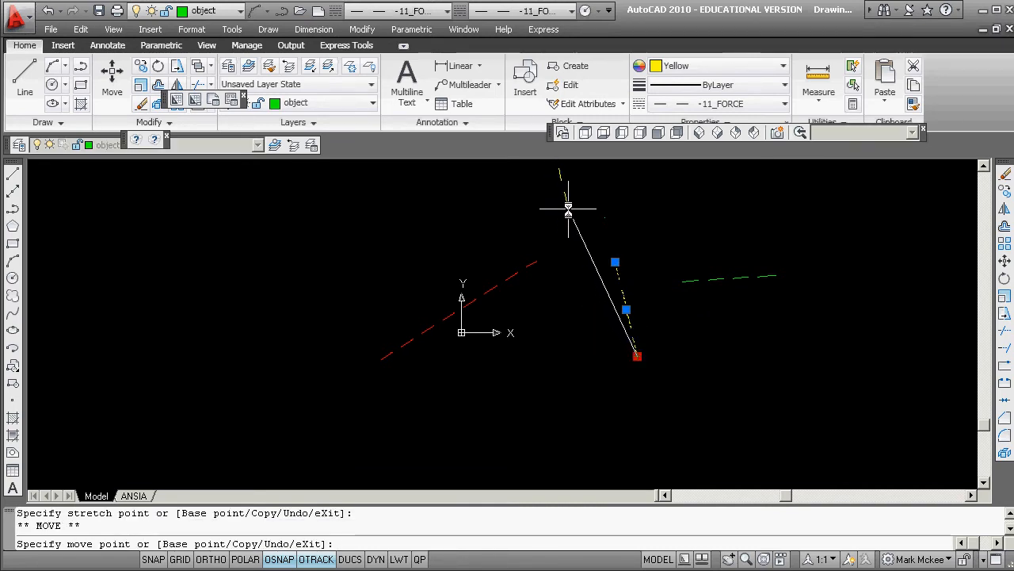
{"action": "right_click", "coordinate": [564, 208], "text": "shift"}
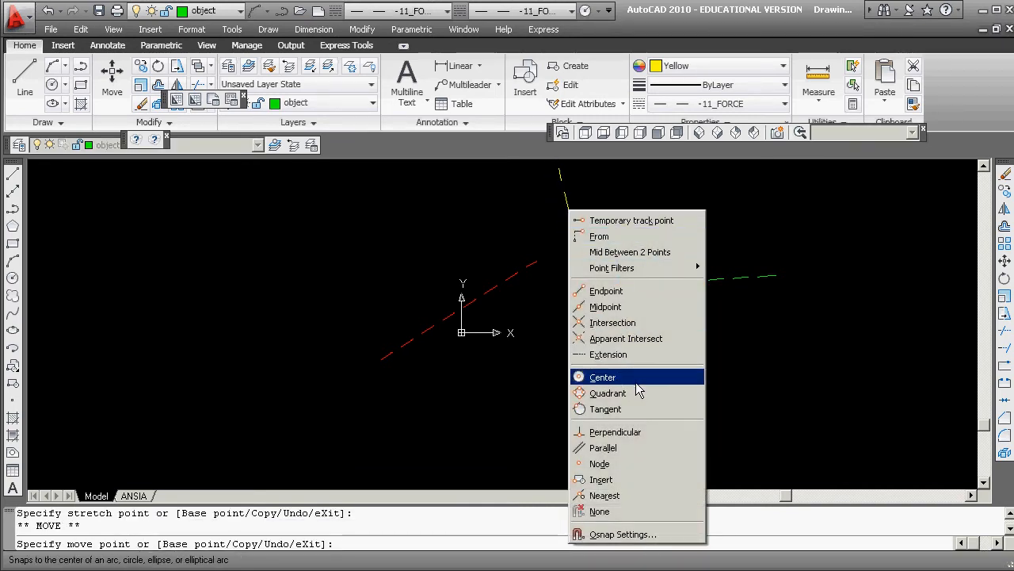
{"action": "left_click", "coordinate": [633, 463]}
{"action": "left_click", "coordinate": [588, 238]}
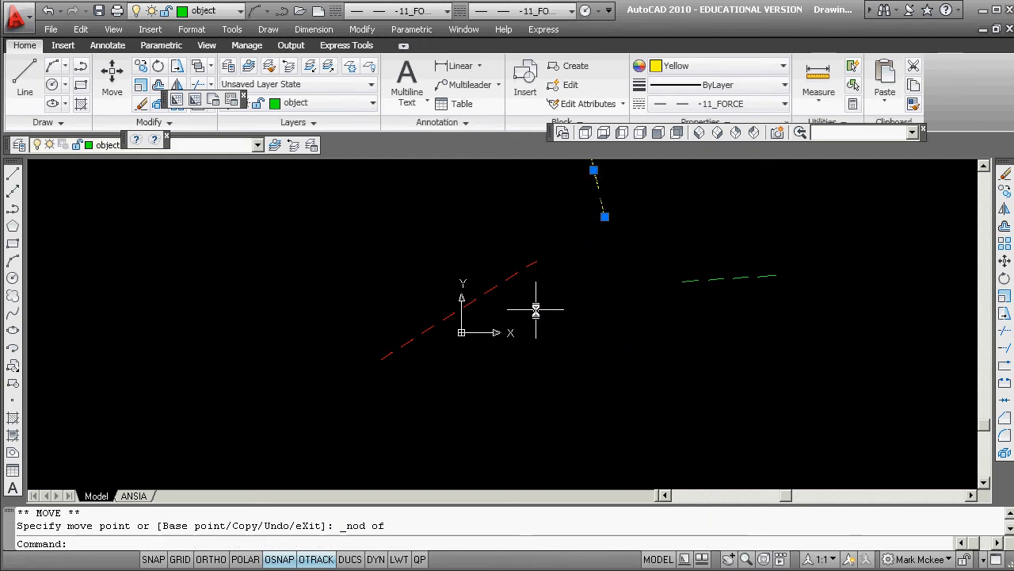
- Move the red line by its lower endpoint onto the steep yellow line's upper endpoint, using the Endpoint snap
{"action": "key", "text": "Escape"}
{"action": "mouse_move", "coordinate": [543, 301]}
{"action": "middle_mouse_down"}
{"action": "mouse_move", "coordinate": [546, 412]}
{"action": "mouse_move", "coordinate": [544, 394]}
{"action": "middle_mouse_up"}
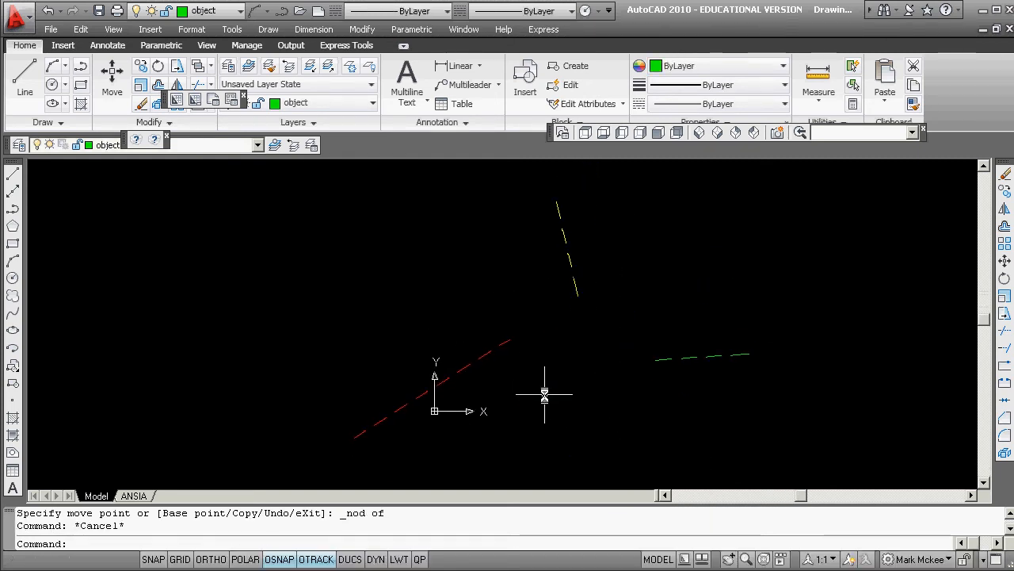
{"action": "left_click", "coordinate": [486, 353]}
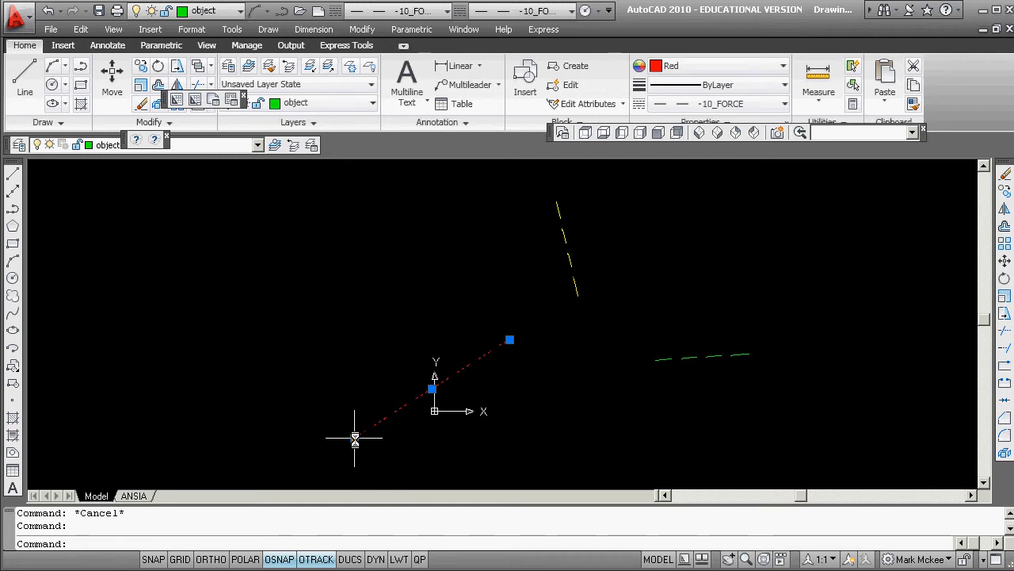
{"action": "left_click", "coordinate": [355, 437]}
{"action": "key", "text": "space"}
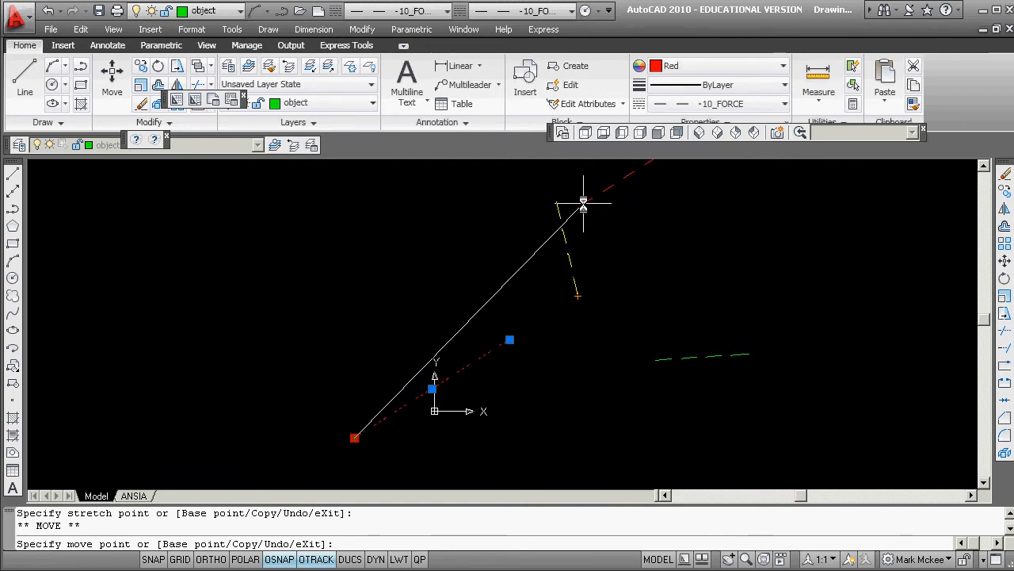
{"action": "right_click", "coordinate": [583, 204], "text": "shift"}
{"action": "left_click", "coordinate": [638, 284]}
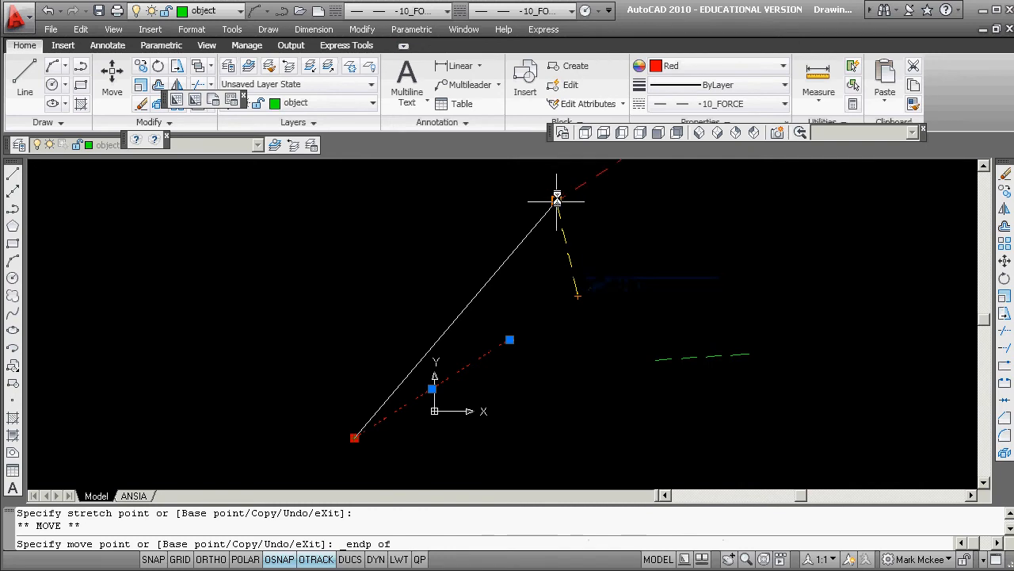
{"action": "left_click", "coordinate": [557, 200]}
{"action": "key", "text": "Escape"}
{"action": "mouse_move", "coordinate": [639, 242]}
{"action": "middle_mouse_down"}
{"action": "mouse_move", "coordinate": [605, 302]}
{"action": "mouse_move", "coordinate": [518, 360]}
{"action": "mouse_move", "coordinate": [484, 335]}
{"action": "middle_mouse_up"}
{"action": "mouse_move", "coordinate": [511, 295]}
{"action": "middle_mouse_down"}
{"action": "mouse_move", "coordinate": [521, 285]}
{"action": "mouse_move", "coordinate": [555, 324]}
{"action": "middle_mouse_up"}
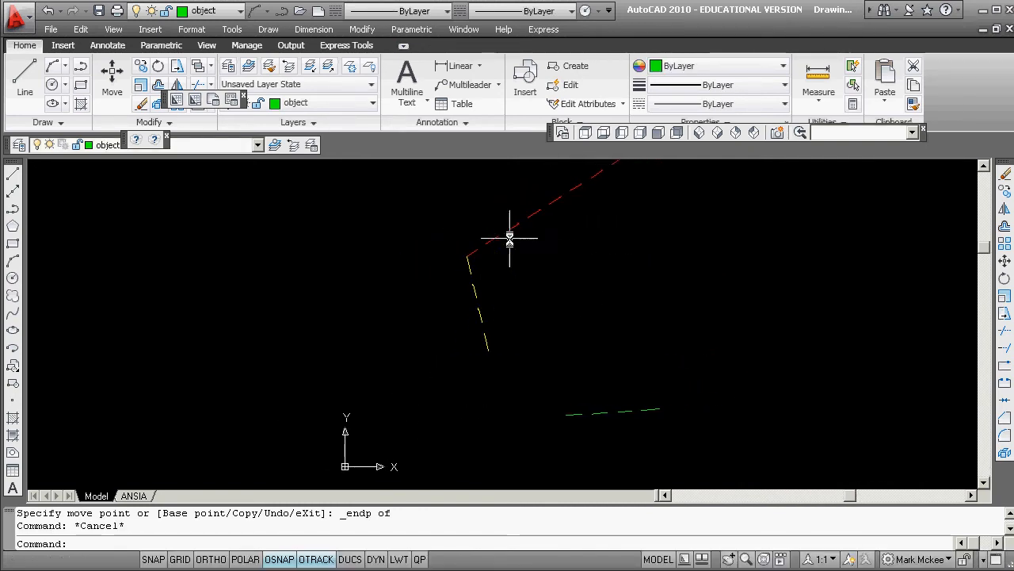
- Stretch the yellow line's upper endpoint to the red line's upper endpoint, using the Endpoint snap
{"action": "type", "text": "z"}
{"action": "key", "text": "Return"}
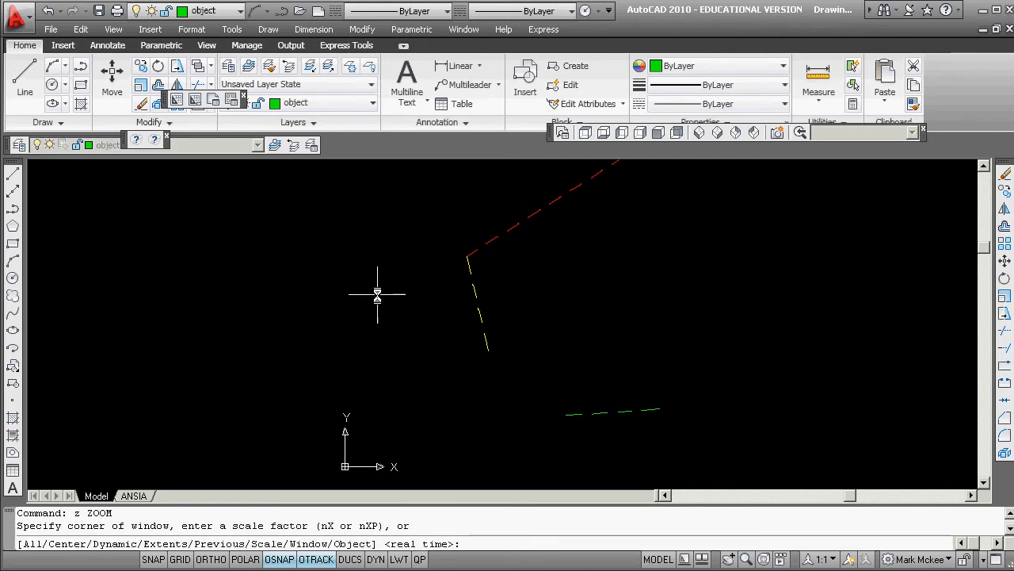
{"action": "type", "text": ".5"}
{"action": "key", "text": "Return"}
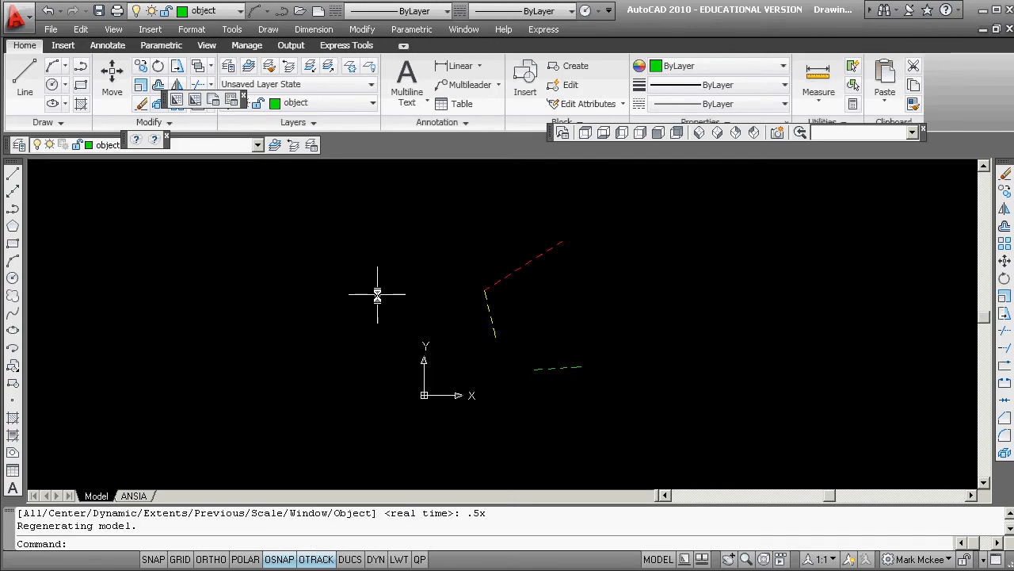
{"action": "left_click", "coordinate": [485, 302]}
{"action": "left_click", "coordinate": [484, 290]}
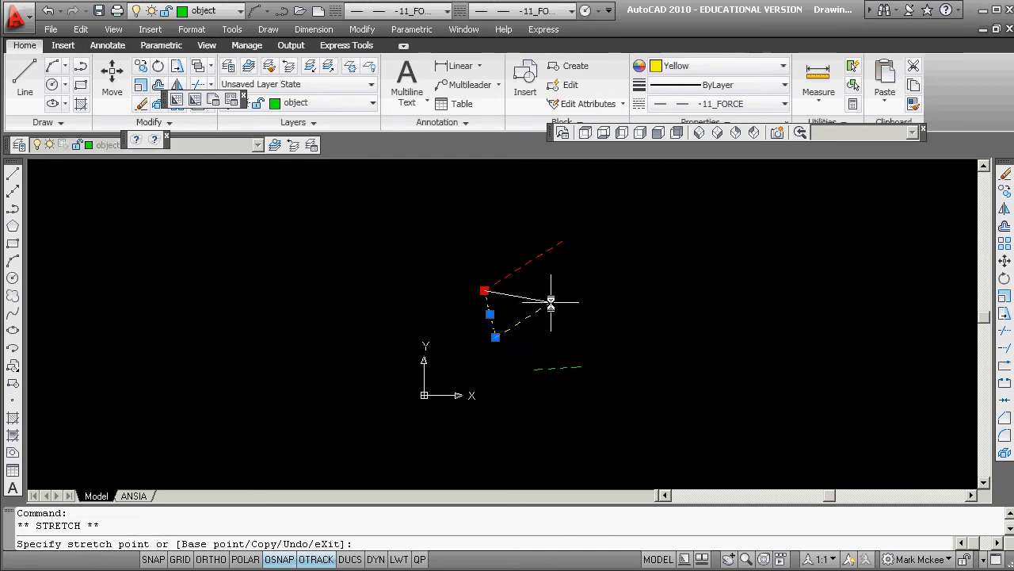
{"action": "right_click", "coordinate": [575, 252], "text": "shift"}
{"action": "left_click", "coordinate": [626, 331]}
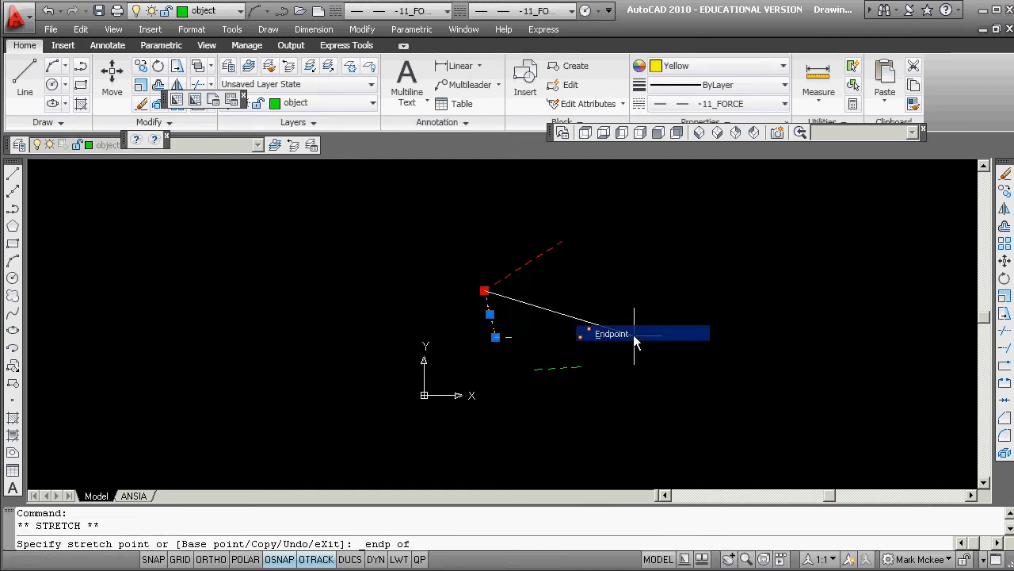
{"action": "left_click", "coordinate": [555, 240]}
{"action": "key", "text": "Escape"}
{"action": "key", "text": "Escape"}
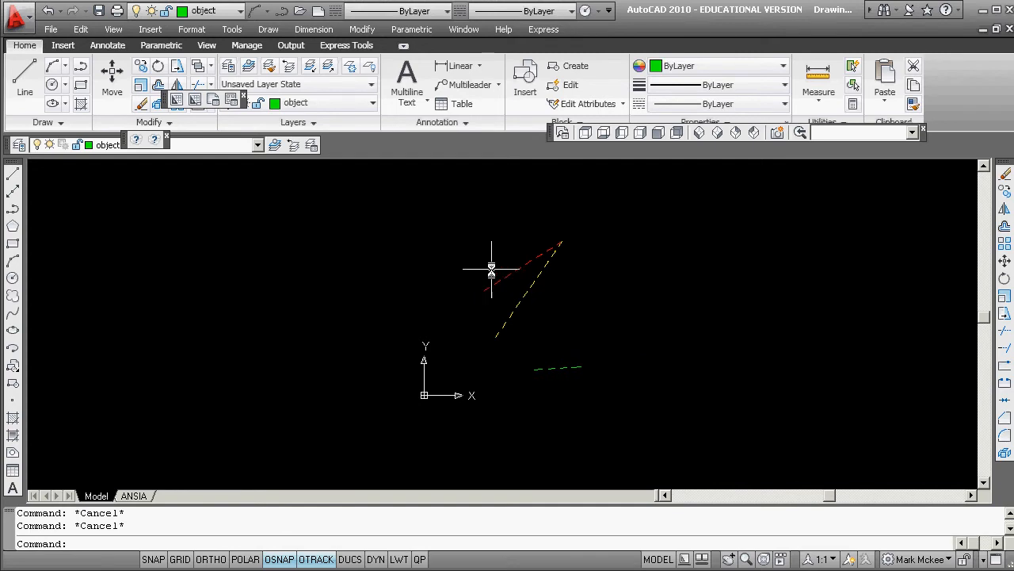
- Erase the red line
{"action": "type", "text": "e"}
{"action": "key", "text": "Return"}
{"action": "left_click", "coordinate": [507, 272]}
{"action": "key", "text": "Return"}
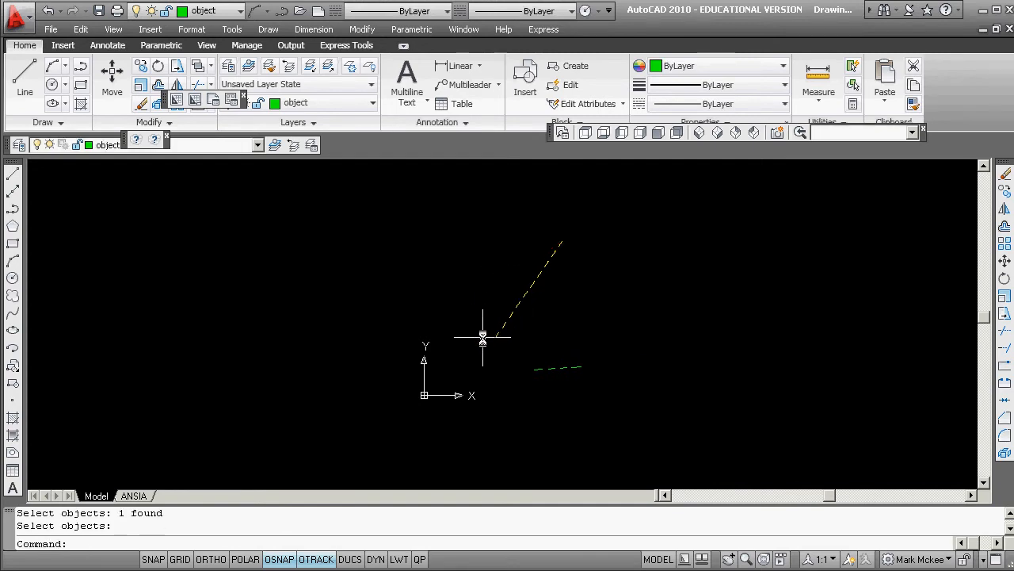
- Erase the point at the yellow line's lower endpoint by selecting it with a window
{"action": "scroll", "coordinate": [475, 341], "scroll_direction": "up", "scroll_amount": 3}
{"action": "middle_click_drag", "start_coordinate": [465, 346], "coordinate": [455, 283]}
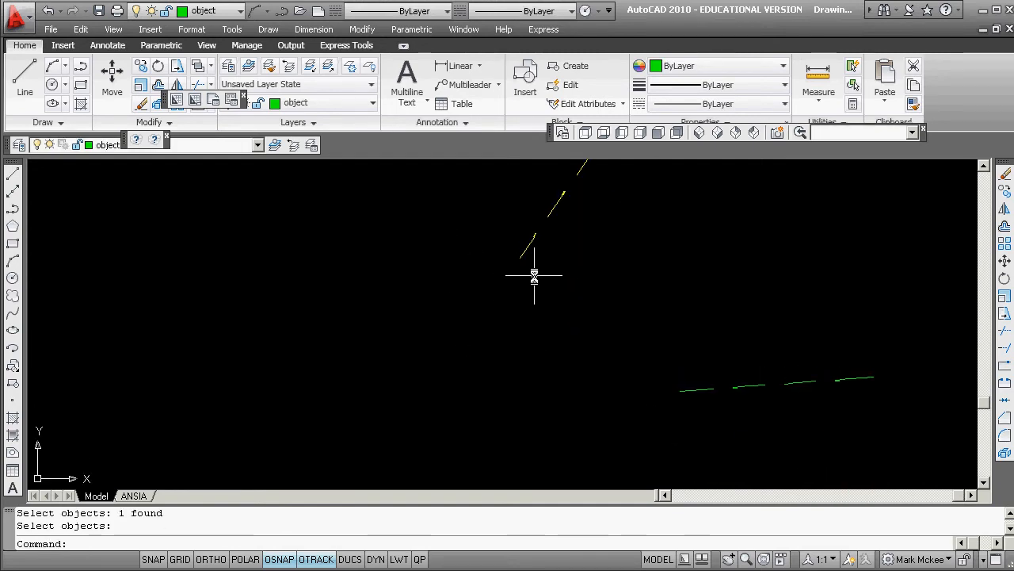
{"action": "type", "text": "e"}
{"action": "key", "text": "Return"}
{"action": "type", "text": "w"}
{"action": "key", "text": "Return"}
{"action": "left_click", "coordinate": [500, 274]}
{"action": "left_click", "coordinate": [537, 248]}
{"action": "key", "text": "Return"}
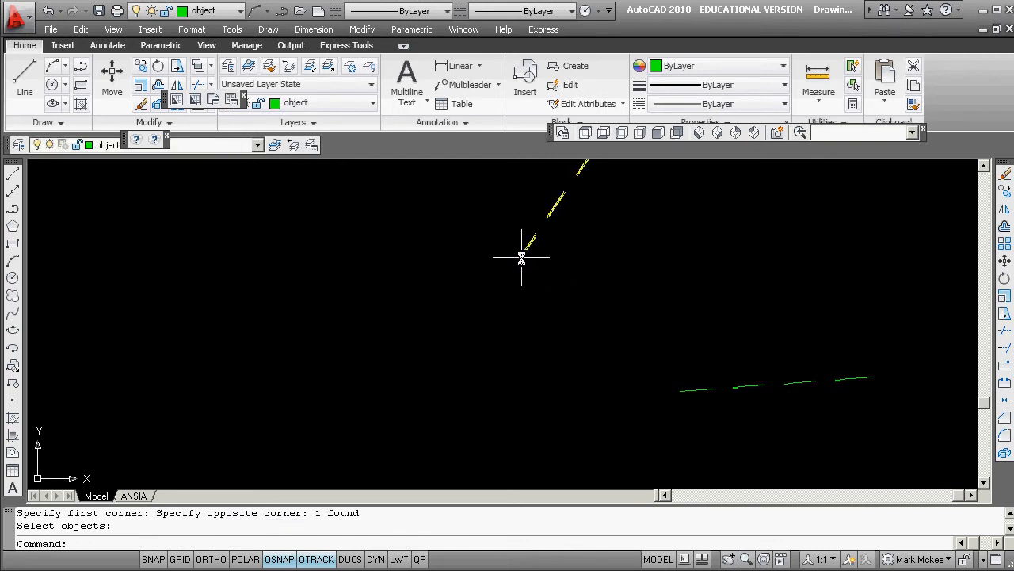
- Place a point where the extensions of the yellow line and the green line meet
{"action": "scroll", "coordinate": [527, 266], "scroll_direction": "down", "scroll_amount": 2}
{"action": "scroll", "coordinate": [528, 266], "scroll_direction": "down", "scroll_amount": 3}
{"action": "scroll", "coordinate": [531, 252], "scroll_direction": "up", "scroll_amount": 6}
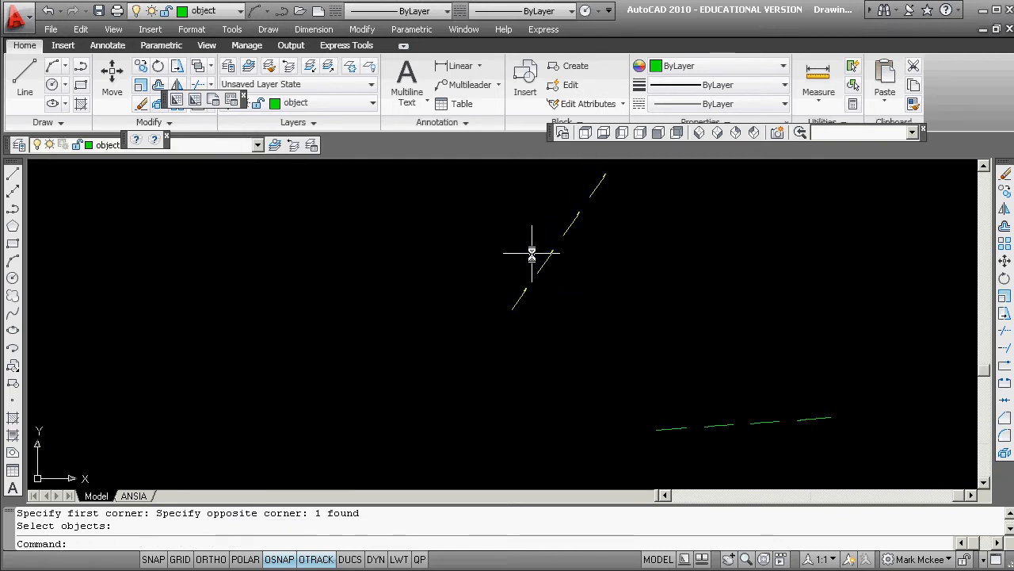
{"action": "scroll", "coordinate": [493, 323], "scroll_direction": "up", "scroll_amount": 3}
{"action": "scroll", "coordinate": [502, 294], "scroll_direction": "down", "scroll_amount": 4}
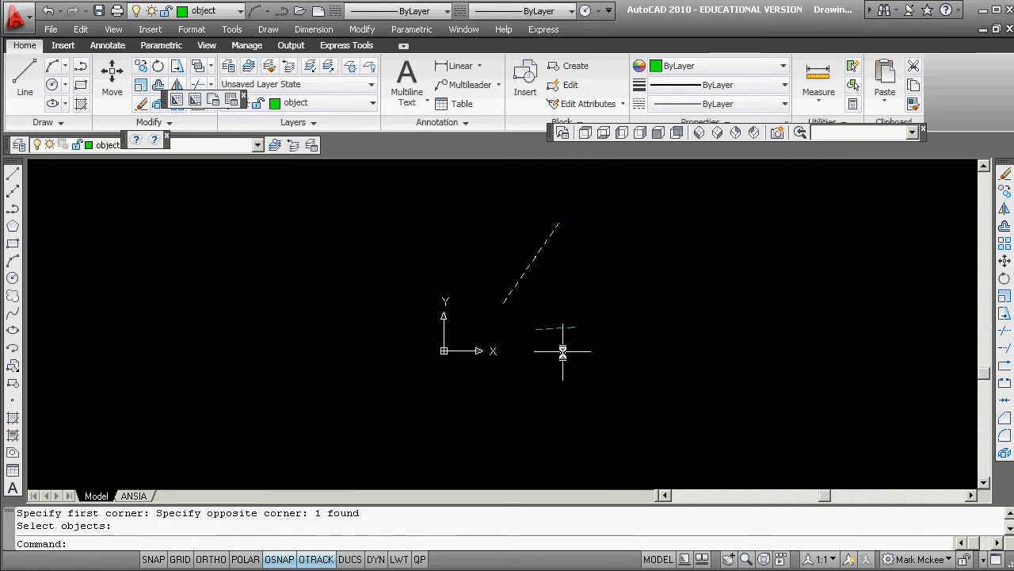
{"action": "scroll", "coordinate": [555, 344], "scroll_direction": "up", "scroll_amount": 5}
{"action": "scroll", "coordinate": [470, 331], "scroll_direction": "down", "scroll_amount": 6}
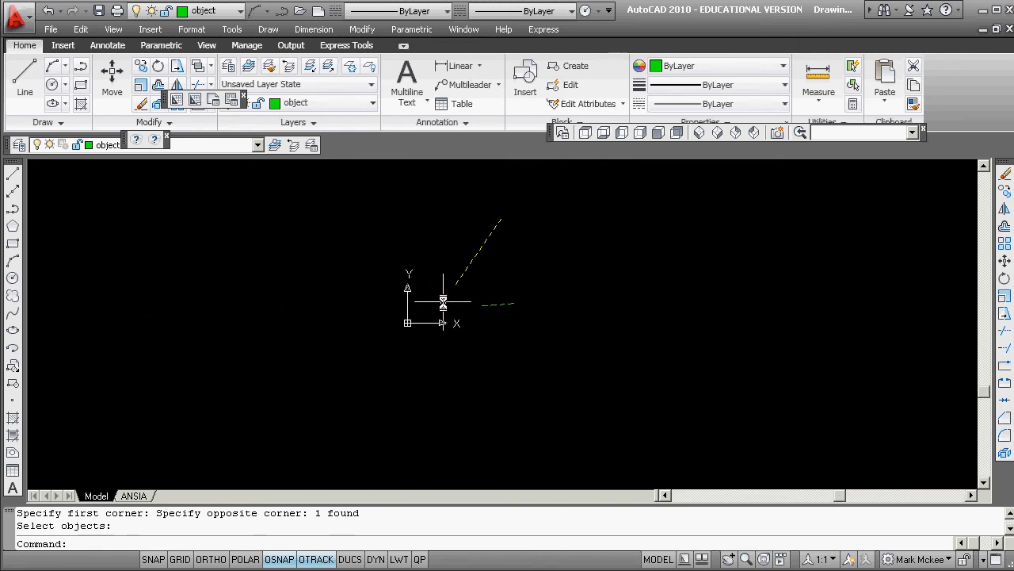
{"action": "left_click", "coordinate": [49, 122]}
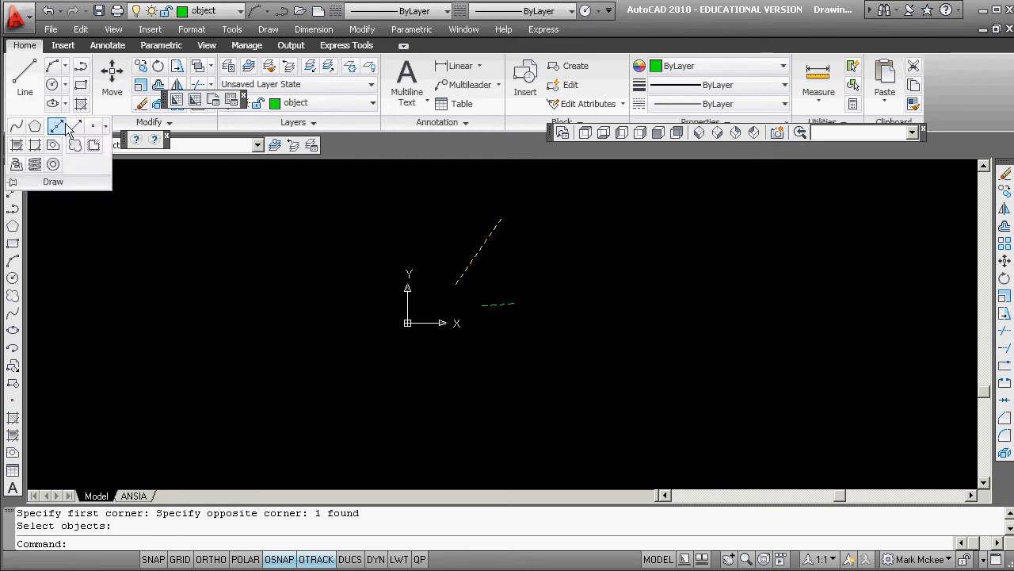
{"action": "left_click", "coordinate": [93, 126]}
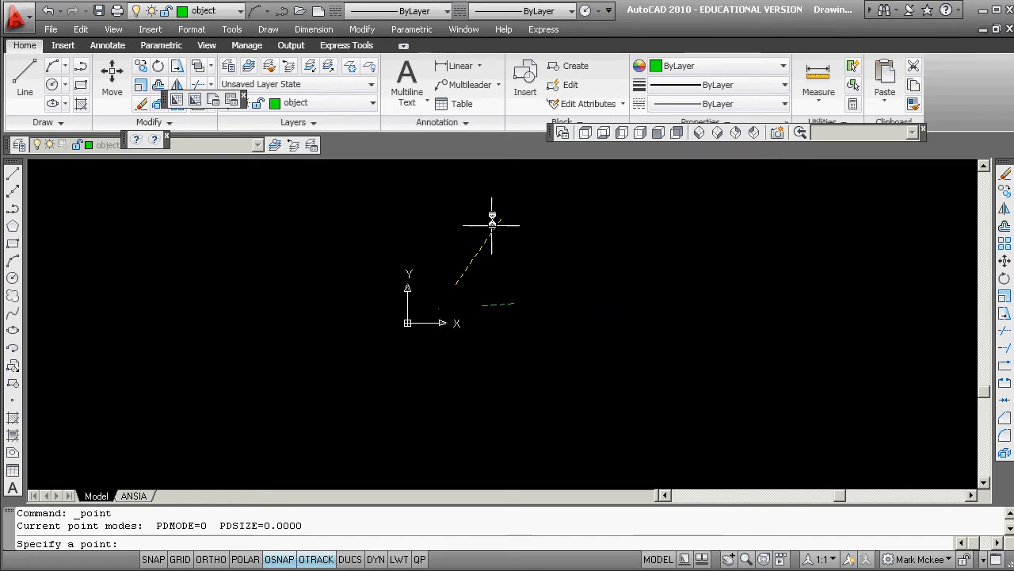
{"action": "scroll", "coordinate": [438, 297], "scroll_direction": "up", "scroll_amount": 10}
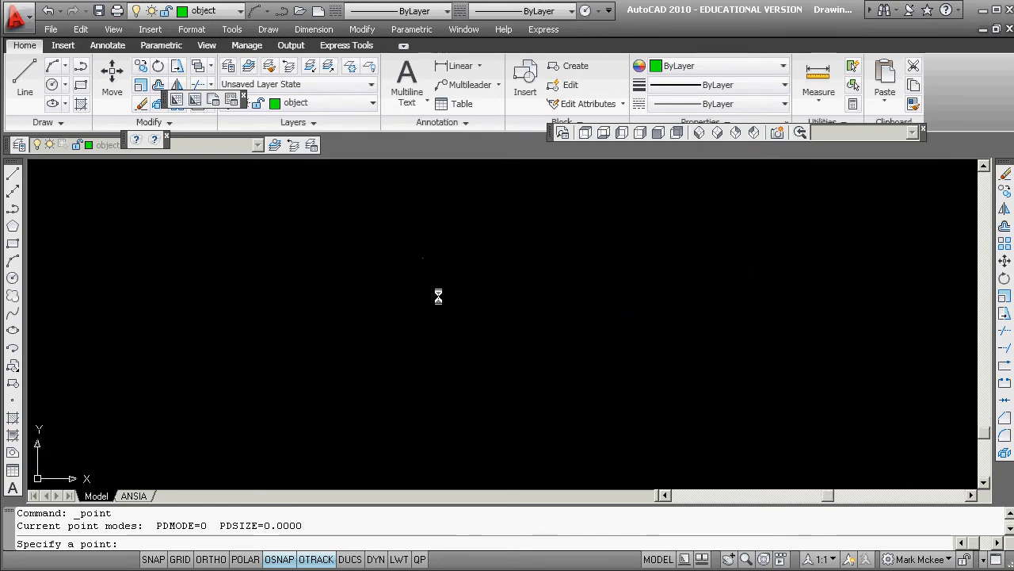
{"action": "scroll", "coordinate": [444, 299], "scroll_direction": "down", "scroll_amount": 8}
{"action": "scroll", "coordinate": [734, 262], "scroll_direction": "up", "scroll_amount": 8}
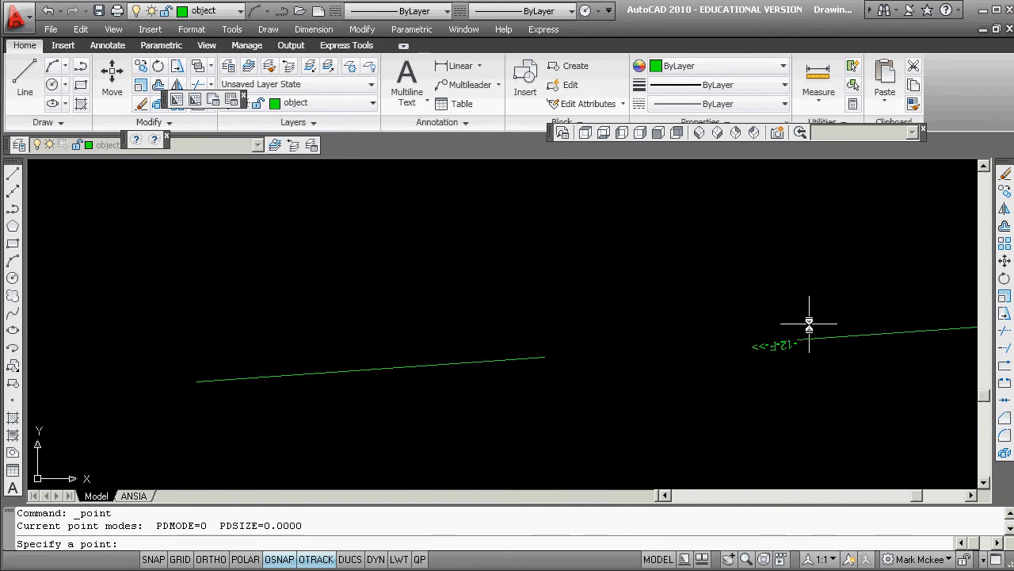
{"action": "scroll", "coordinate": [809, 323], "scroll_direction": "down", "scroll_amount": 2}
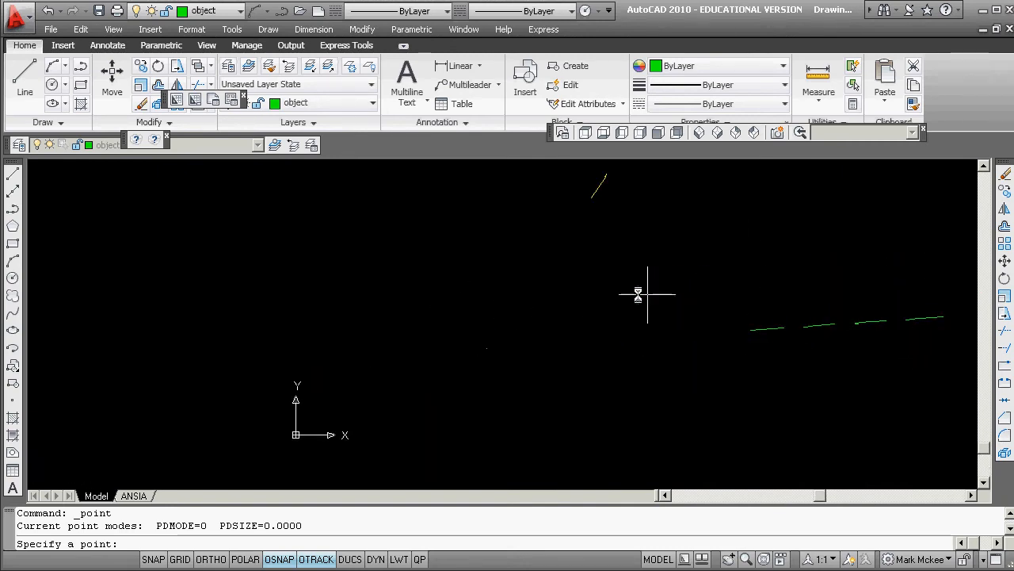
{"action": "key", "text": "Escape"}
- Move the green line by its right endpoint onto the placed point, using the Node snap
{"action": "left_click", "coordinate": [911, 318]}
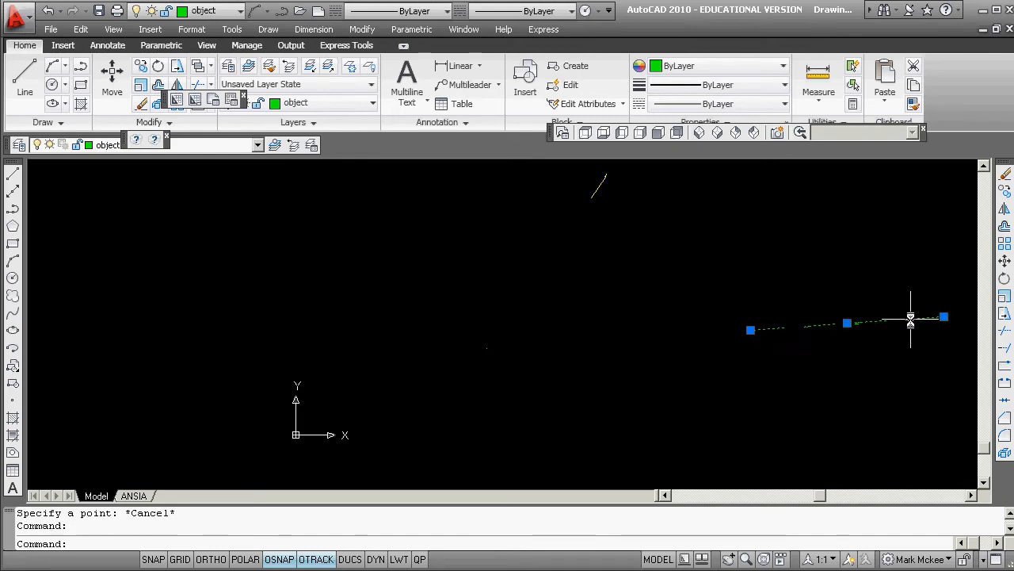
{"action": "left_click", "coordinate": [943, 317]}
{"action": "key", "text": "space"}
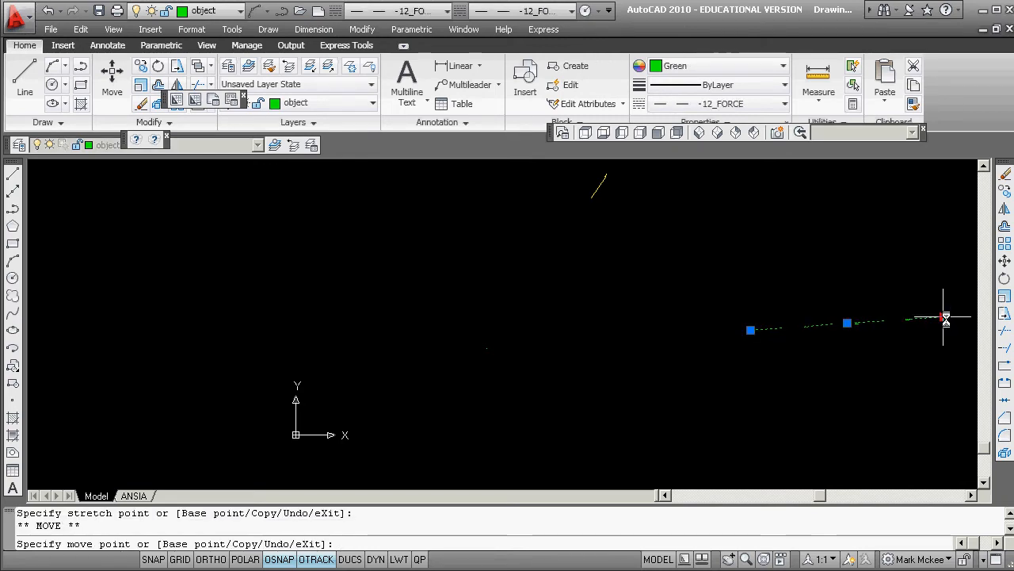
{"action": "right_click", "coordinate": [516, 298], "text": "shift"}
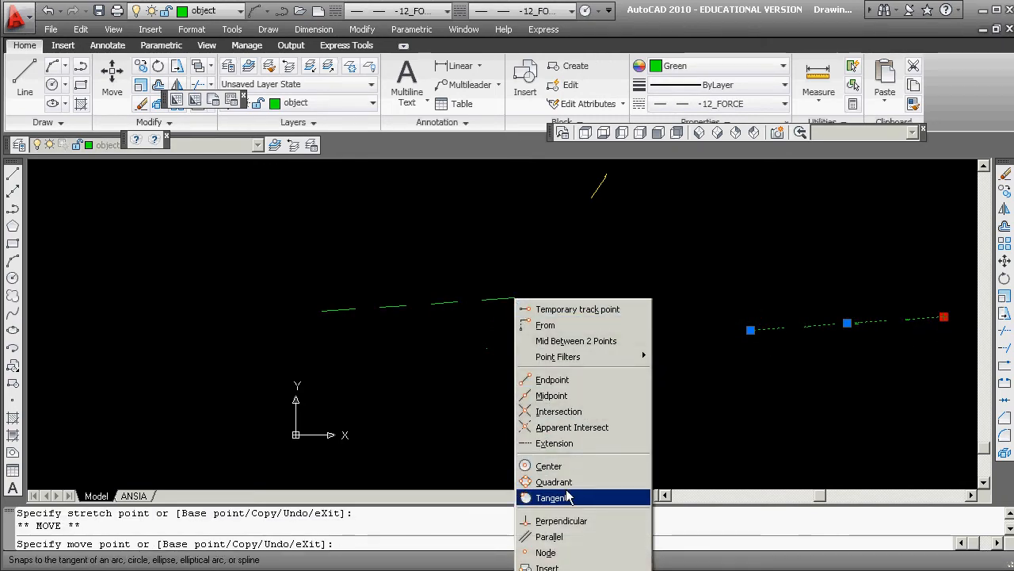
{"action": "left_click", "coordinate": [567, 552]}
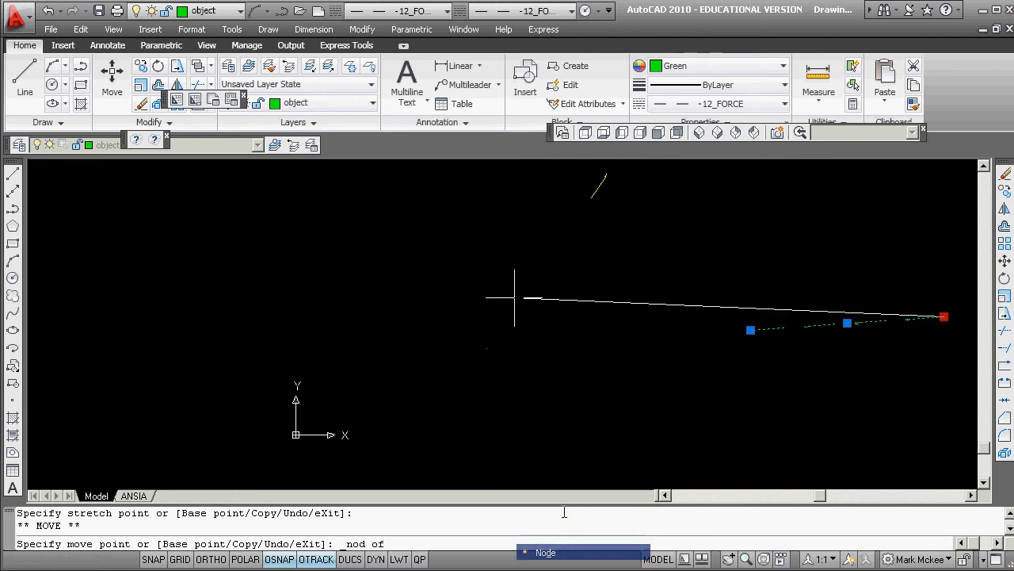
{"action": "left_click", "coordinate": [486, 349]}
{"action": "key", "text": "space"}
{"action": "key", "text": "Escape"}
- Move the yellow line by its lower endpoint onto the green line's left endpoint, using the Endpoint snap
{"action": "scroll", "coordinate": [538, 289], "scroll_direction": "down", "scroll_amount": 5}
{"action": "scroll", "coordinate": [573, 247], "scroll_direction": "up", "scroll_amount": 5}
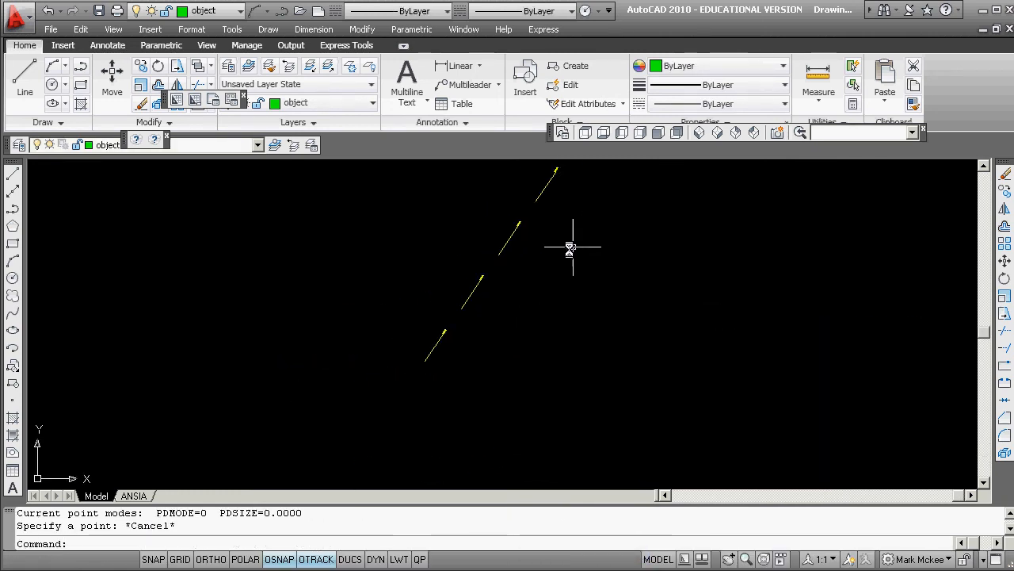
{"action": "scroll", "coordinate": [484, 292], "scroll_direction": "up", "scroll_amount": 6}
{"action": "scroll", "coordinate": [450, 291], "scroll_direction": "down", "scroll_amount": 2}
{"action": "middle_click_drag", "start_coordinate": [396, 393], "coordinate": [447, 323]}
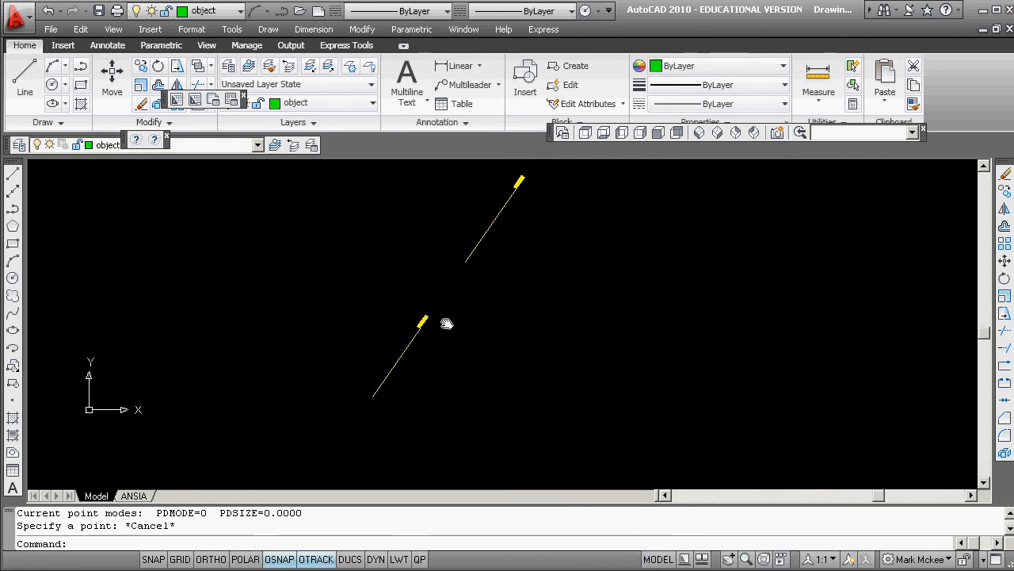
{"action": "scroll", "coordinate": [493, 328], "scroll_direction": "up", "scroll_amount": 4}
{"action": "scroll", "coordinate": [516, 290], "scroll_direction": "down", "scroll_amount": 4}
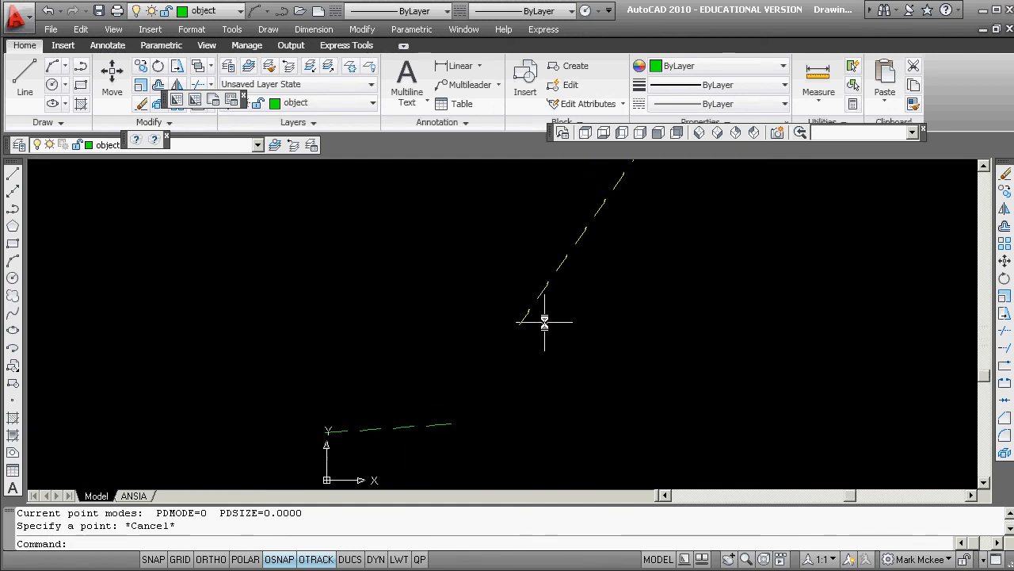
{"action": "left_click", "coordinate": [523, 324]}
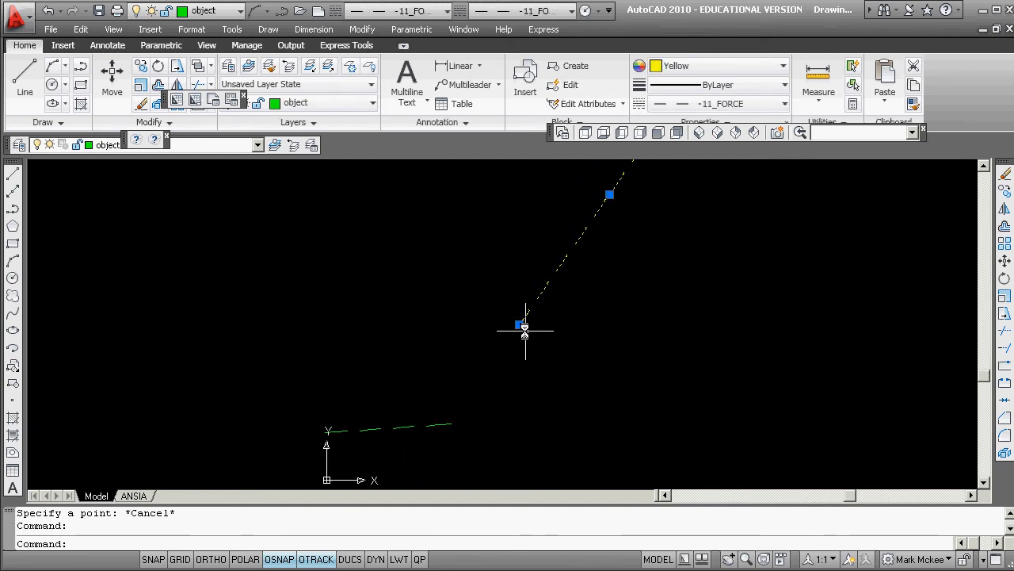
{"action": "left_click", "coordinate": [518, 325]}
{"action": "key", "text": "space"}
{"action": "scroll", "coordinate": [462, 423], "scroll_direction": "up", "scroll_amount": 4}
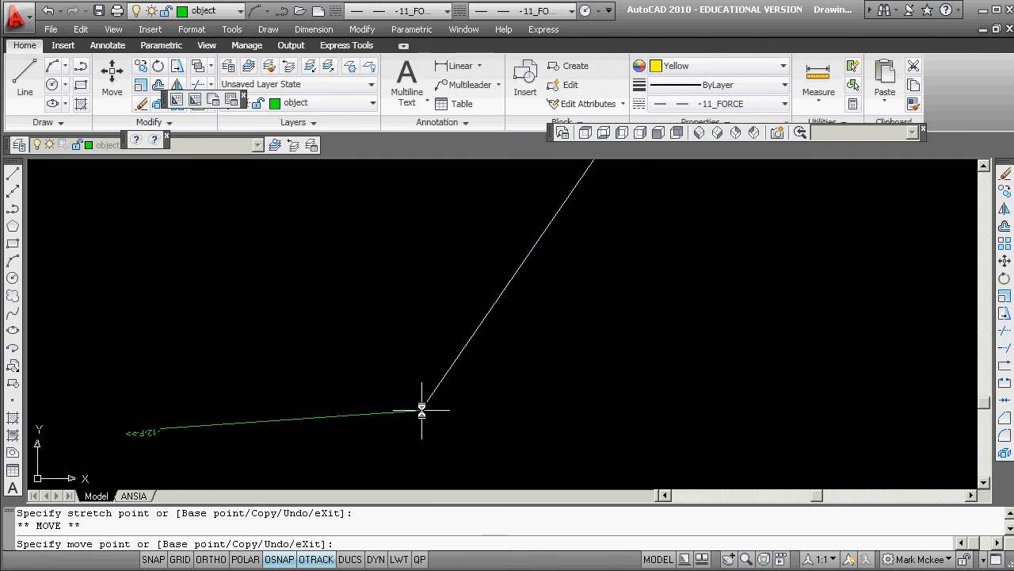
{"action": "scroll", "coordinate": [352, 408], "scroll_direction": "down", "scroll_amount": 3}
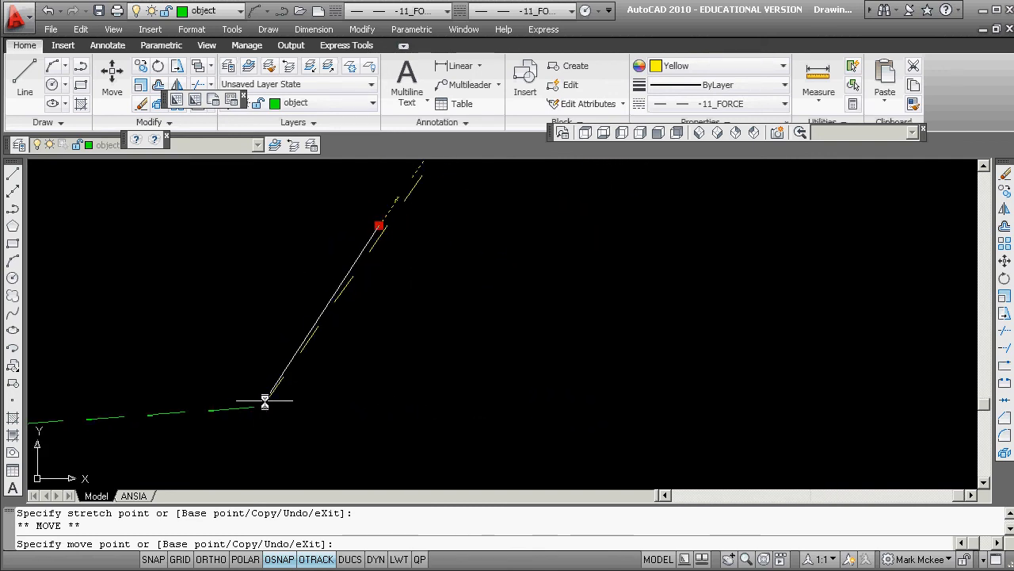
{"action": "middle_click_drag", "start_coordinate": [264, 346], "coordinate": [392, 344]}
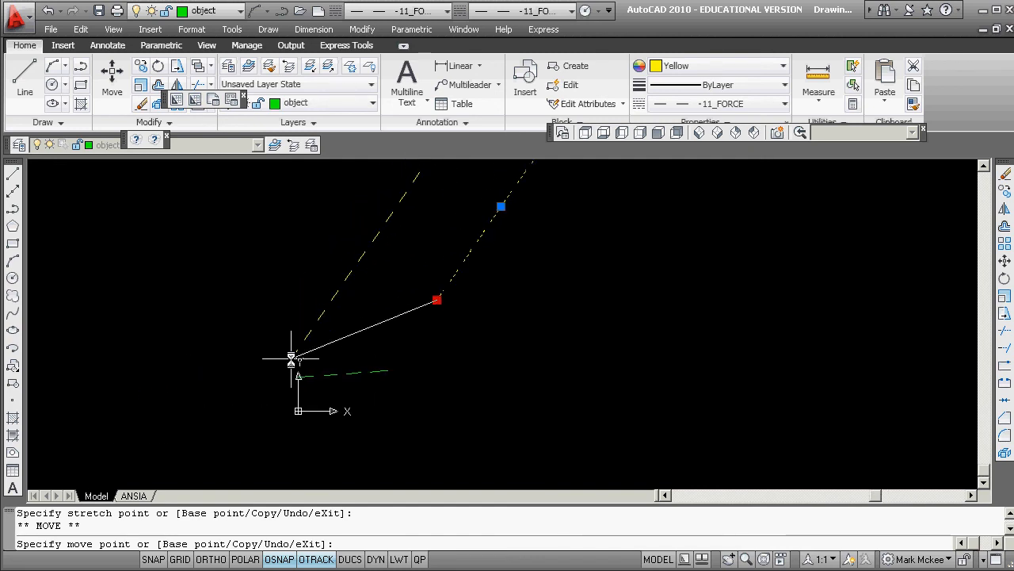
{"action": "right_click", "coordinate": [291, 356], "text": "shift"}
{"action": "left_click", "coordinate": [329, 106]}
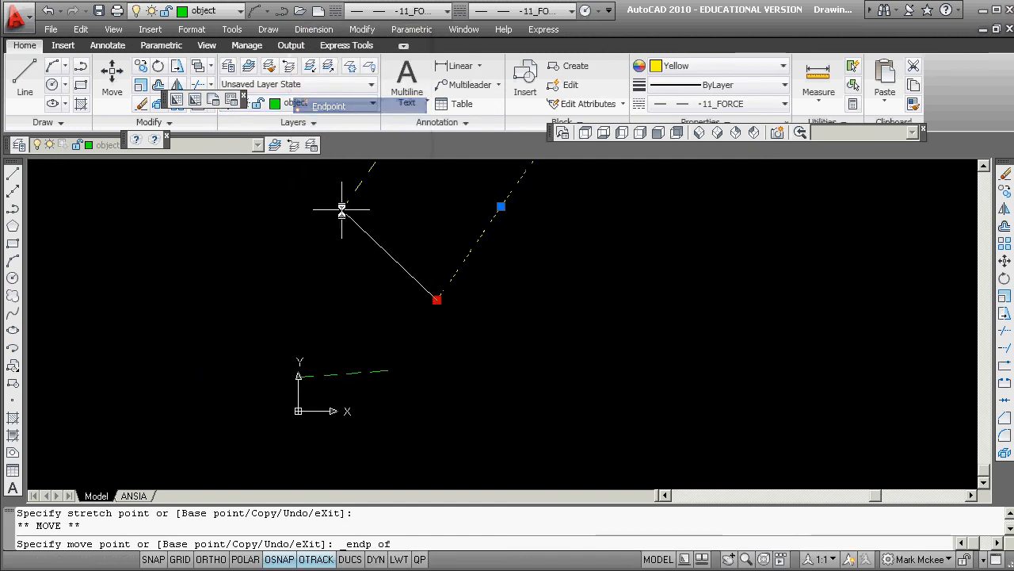
{"action": "left_click", "coordinate": [300, 378]}
{"action": "key", "text": "Escape"}
{"action": "key", "text": "Escape"}
{"action": "scroll", "coordinate": [351, 386], "scroll_direction": "up", "scroll_amount": 6}
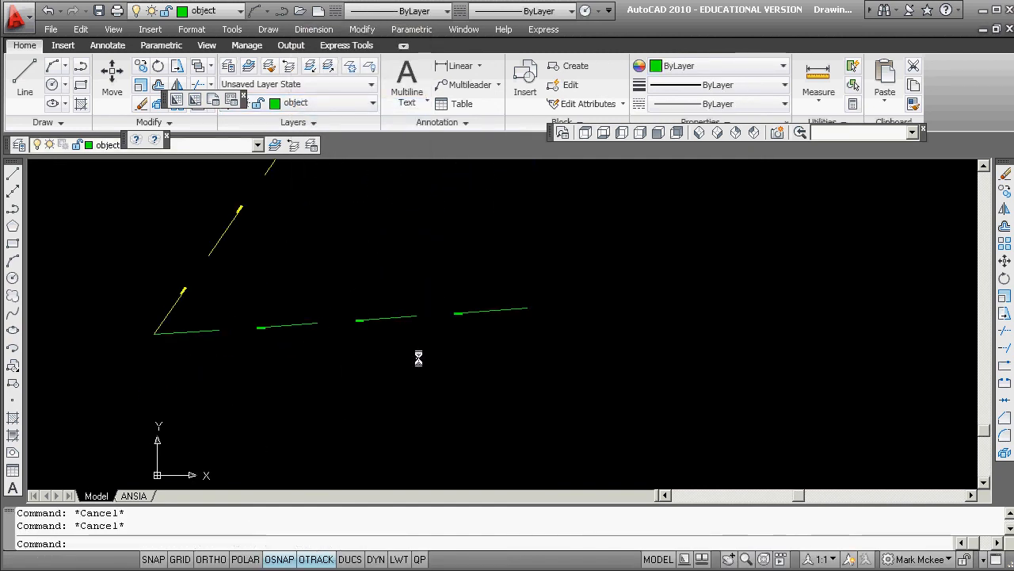
{"action": "scroll", "coordinate": [277, 324], "scroll_direction": "down", "scroll_amount": 8}
{"action": "middle_click_drag", "start_coordinate": [358, 273], "coordinate": [355, 310]}
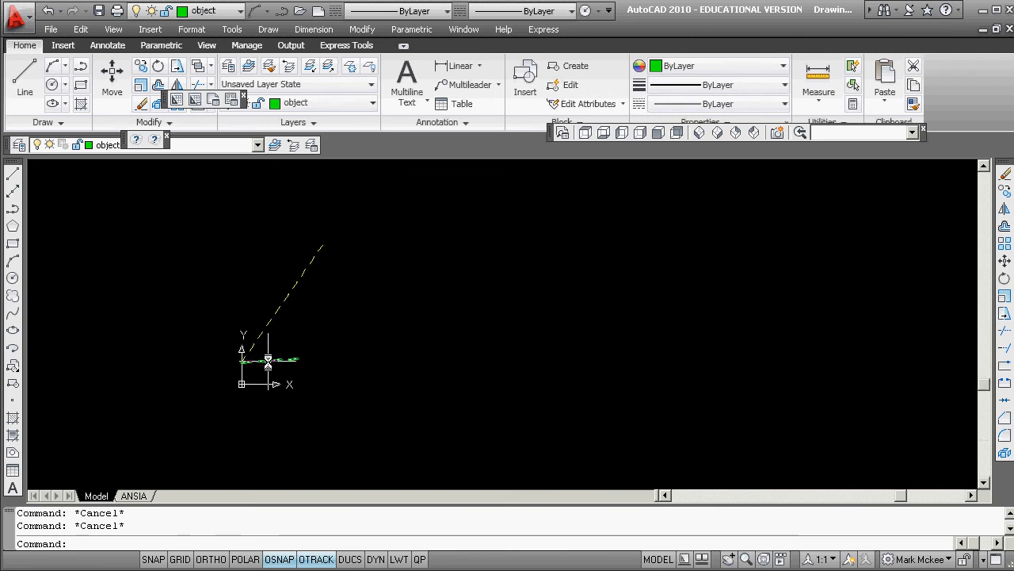
- Stretch the green line's left endpoint onto the yellow line's upper endpoint, using the Endpoint snap
{"action": "left_click", "coordinate": [268, 359]}
{"action": "left_click", "coordinate": [241, 362]}
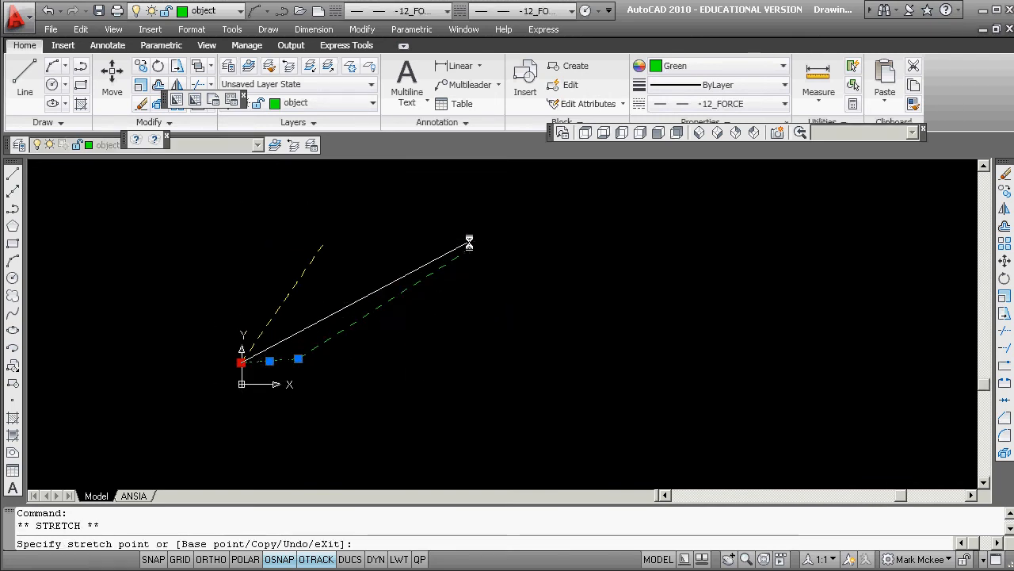
{"action": "right_click", "coordinate": [384, 236], "text": "shift"}
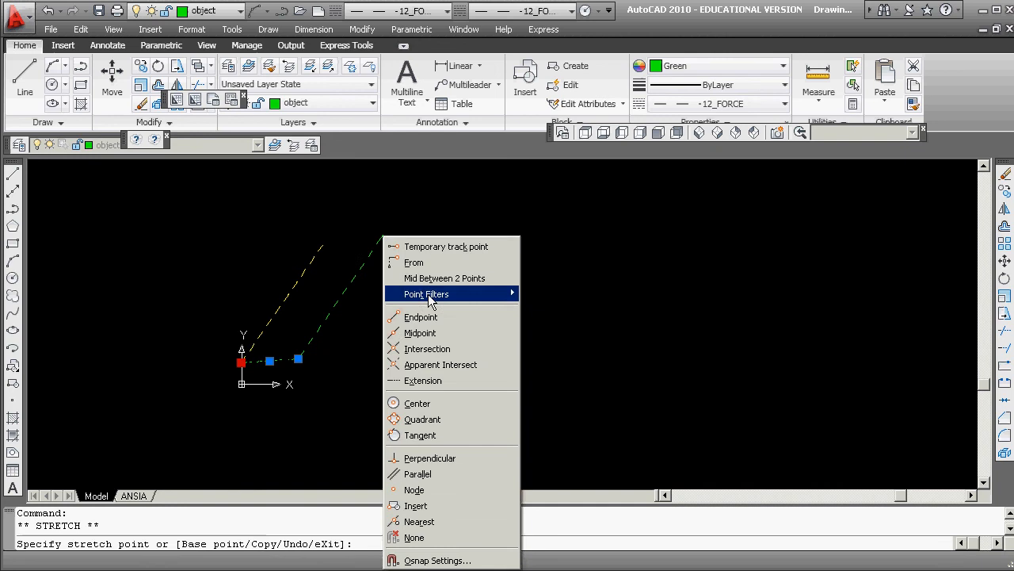
{"action": "left_click", "coordinate": [432, 318]}
{"action": "left_click", "coordinate": [322, 246]}
{"action": "key", "text": "Escape"}
{"action": "key", "text": "Escape"}
- Erase the yellow line, leaving the green resultant line in place
{"action": "type", "text": "e"}
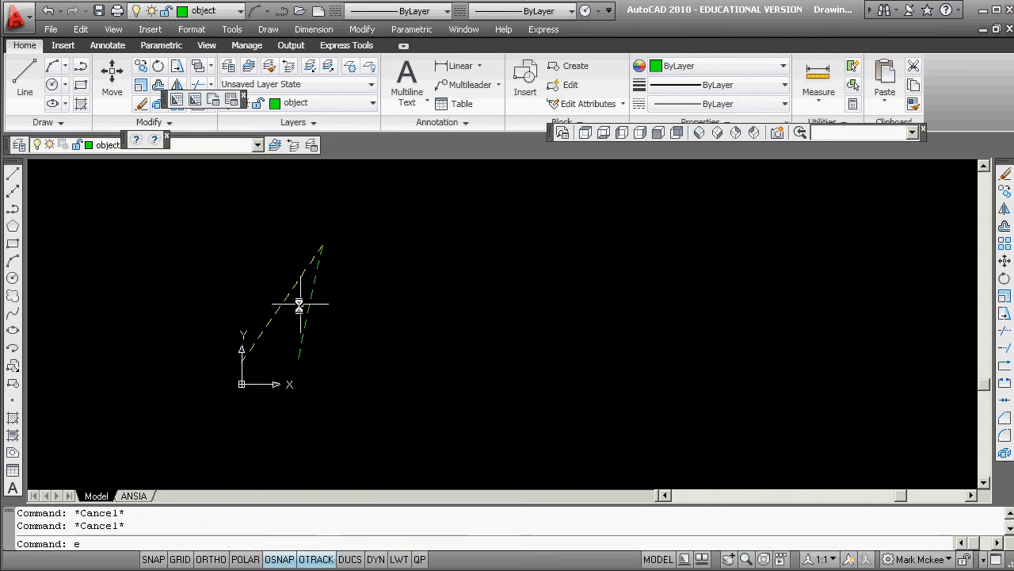
{"action": "key", "text": "Return"}
{"action": "left_click", "coordinate": [283, 298]}
{"action": "key", "text": "Return"}
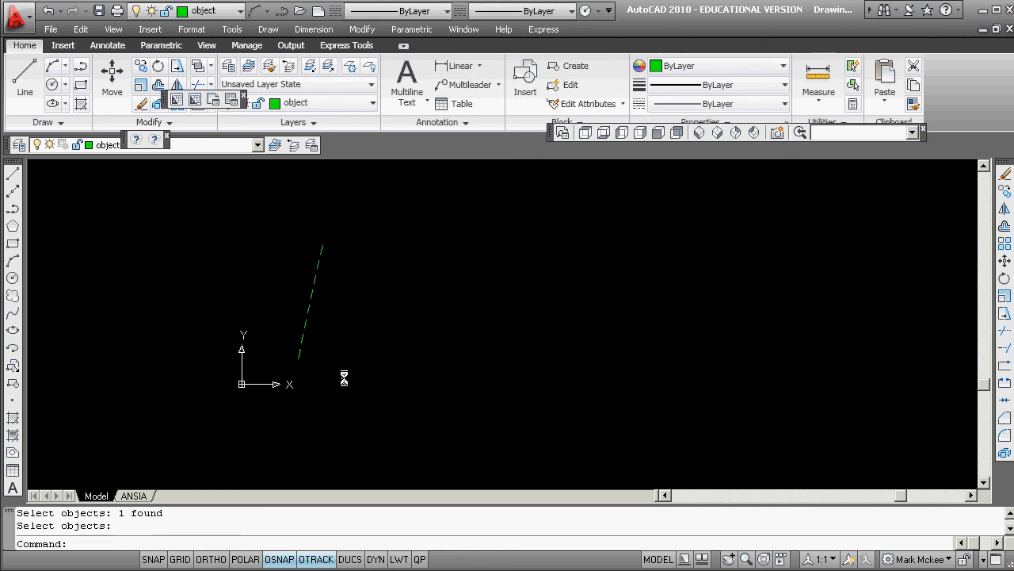
- Examine the green resultant line up close at both ends and along its length, checking its force labels and arrow direction
{"action": "scroll", "coordinate": [315, 284], "scroll_direction": "up", "scroll_amount": 4}
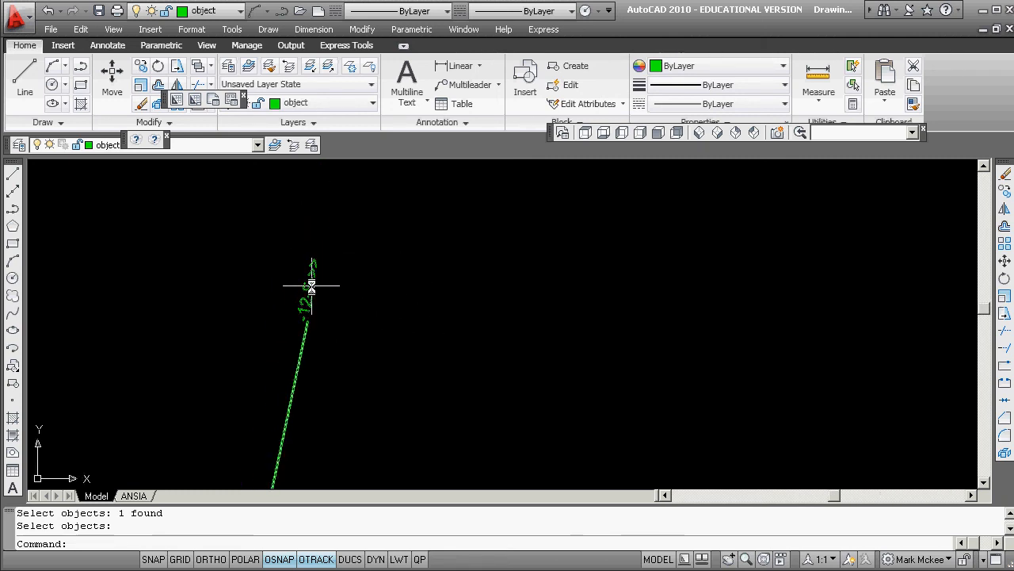
{"action": "scroll", "coordinate": [311, 286], "scroll_direction": "down", "scroll_amount": 5}
{"action": "scroll", "coordinate": [302, 334], "scroll_direction": "up", "scroll_amount": 5}
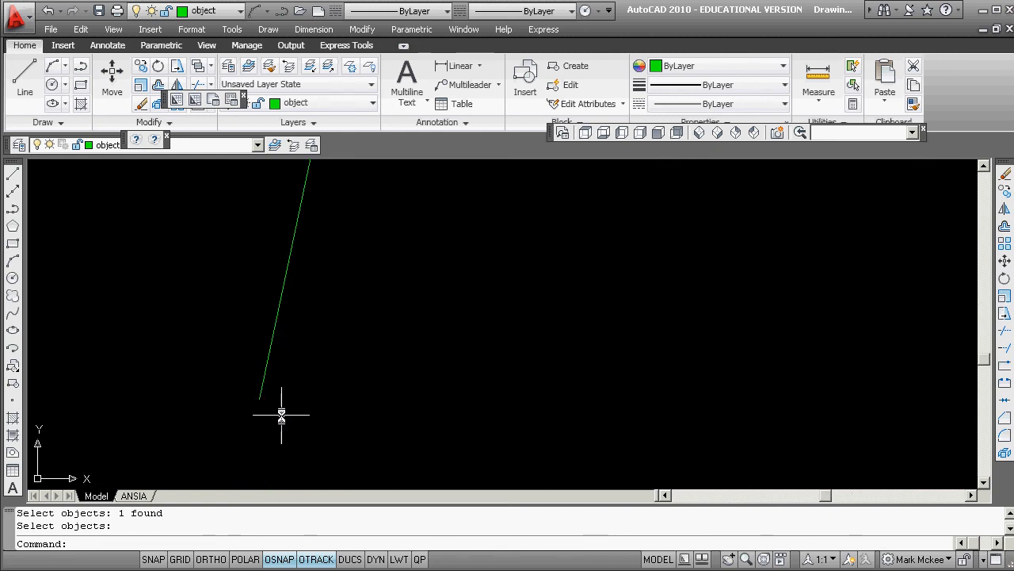
{"action": "scroll", "coordinate": [299, 399], "scroll_direction": "down", "scroll_amount": 5}
{"action": "scroll", "coordinate": [293, 452], "scroll_direction": "up", "scroll_amount": 5}
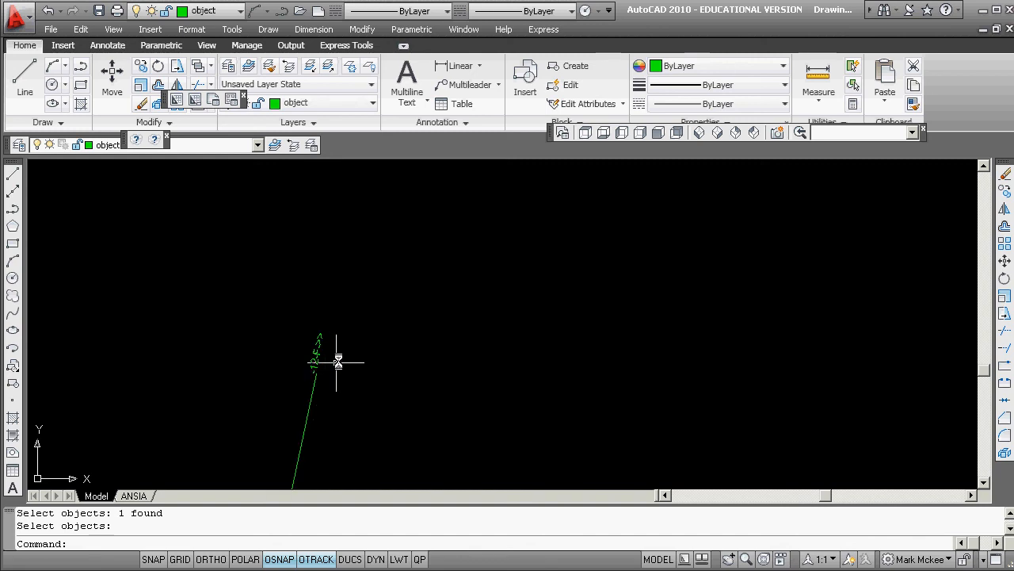
{"action": "scroll", "coordinate": [337, 362], "scroll_direction": "down", "scroll_amount": 5}
{"action": "scroll", "coordinate": [462, 294], "scroll_direction": "up", "scroll_amount": 5}
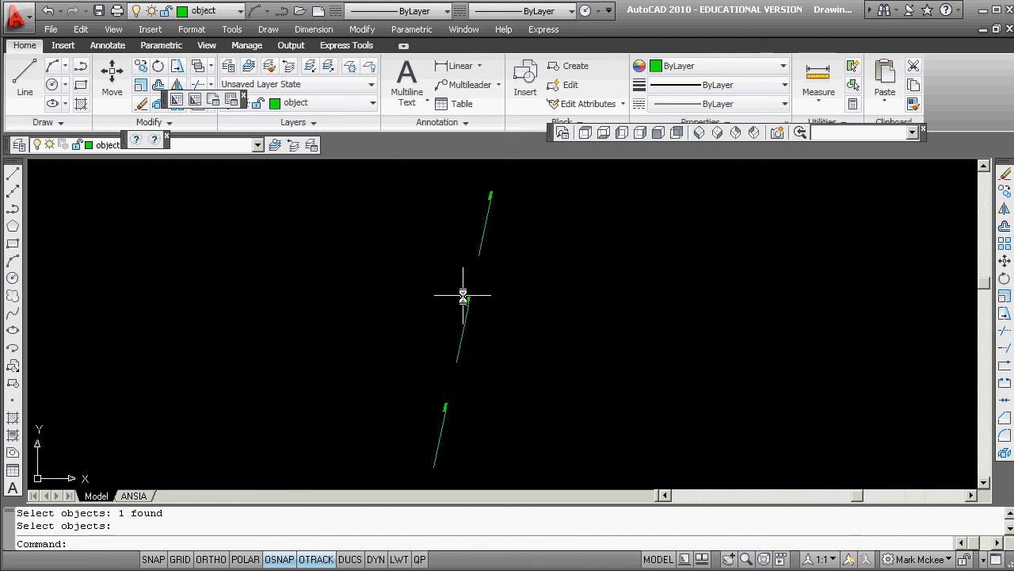
{"action": "scroll", "coordinate": [462, 295], "scroll_direction": "up", "scroll_amount": 5}
{"action": "scroll", "coordinate": [408, 317], "scroll_direction": "down", "scroll_amount": 3}
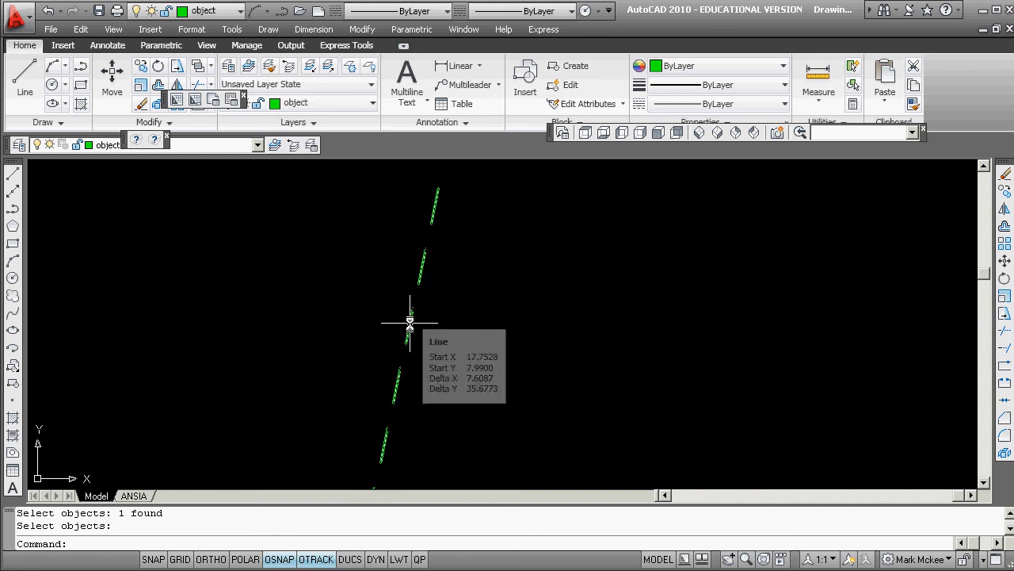
{"action": "scroll", "coordinate": [408, 318], "scroll_direction": "down", "scroll_amount": 3}
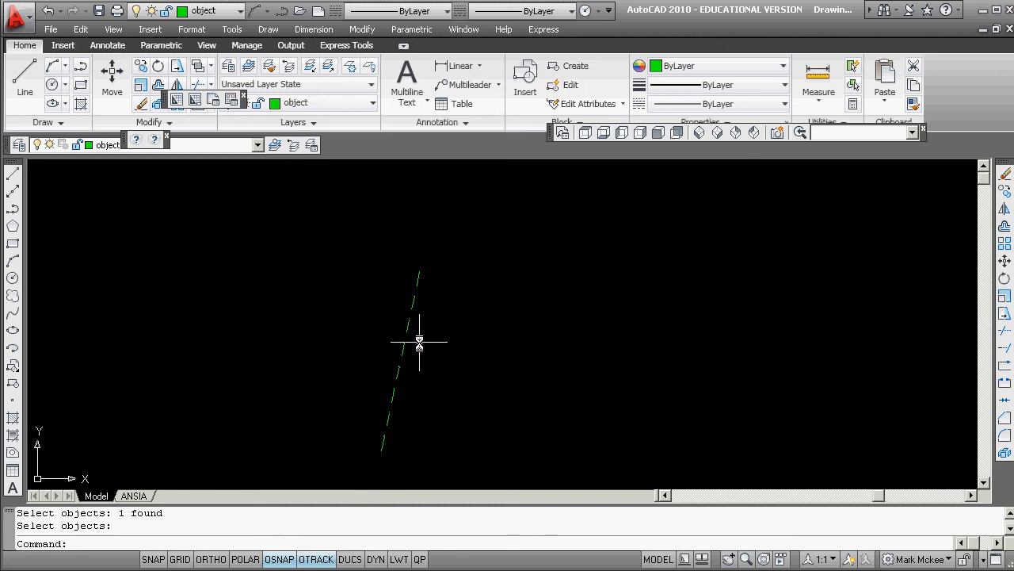